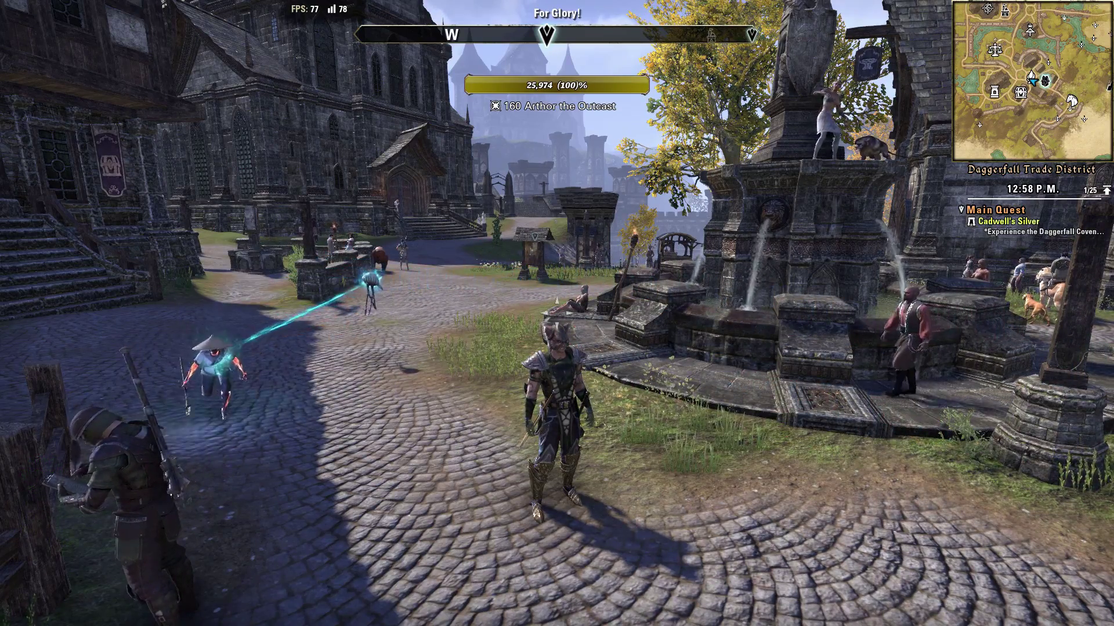
# Open the game's video settings and choose High for SubSampling Quality
pyautogui.press('Escape')
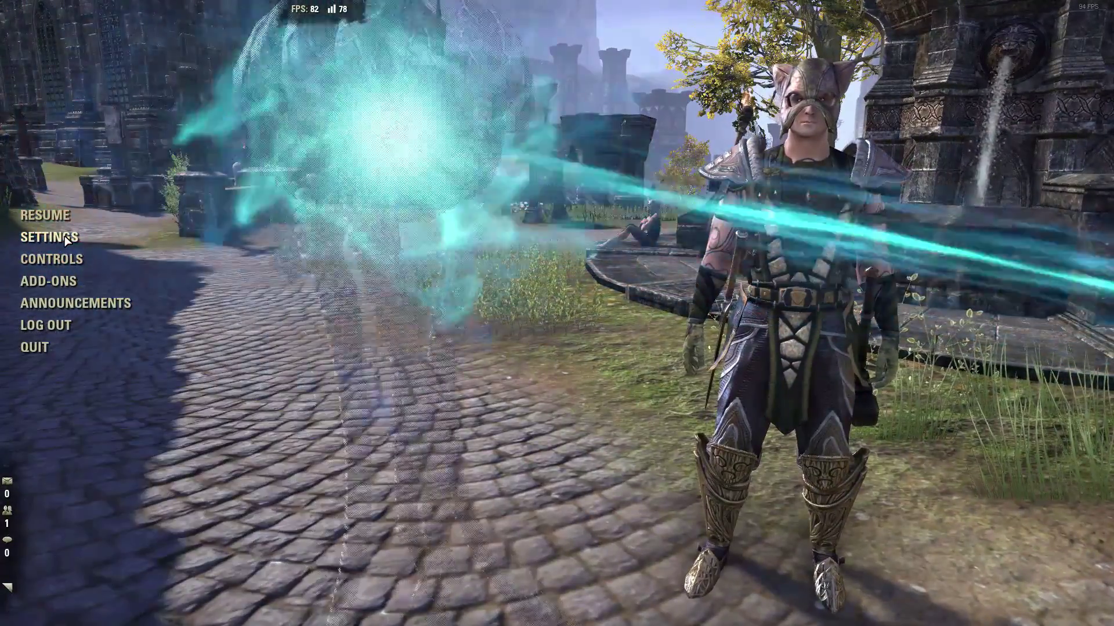
pyautogui.click(50, 237)
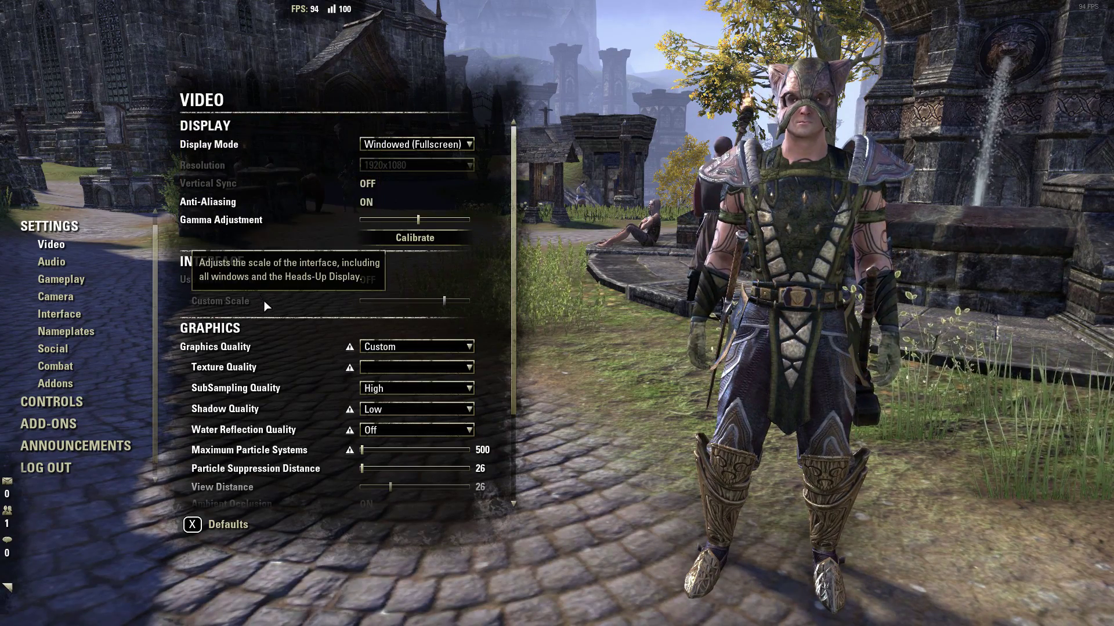
pyautogui.scroll(-2, 278, 337)
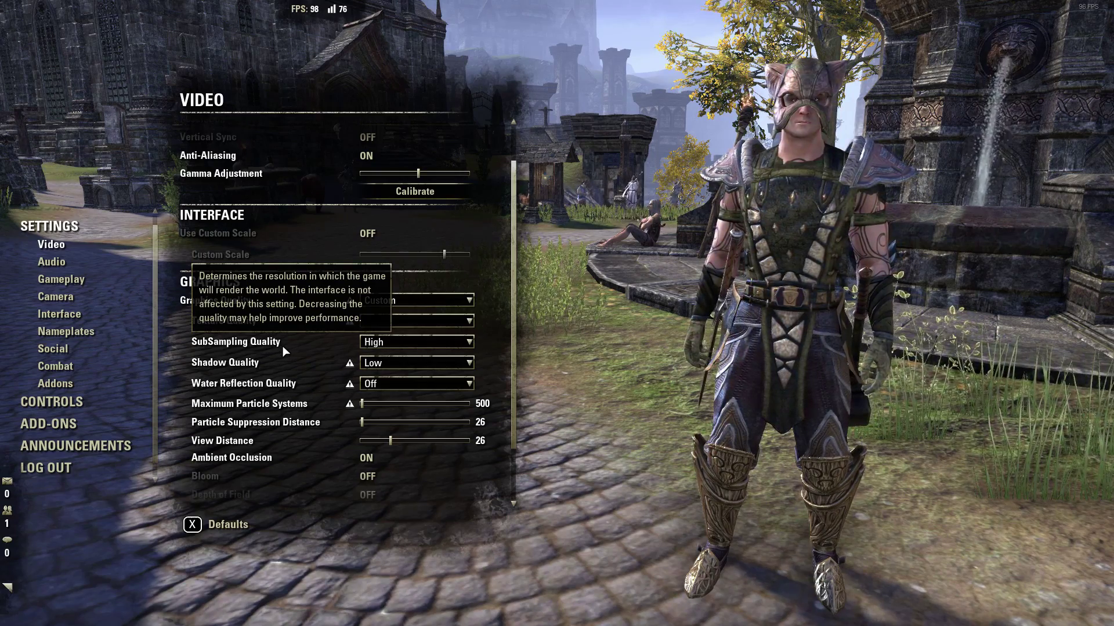
pyautogui.click(381, 348)
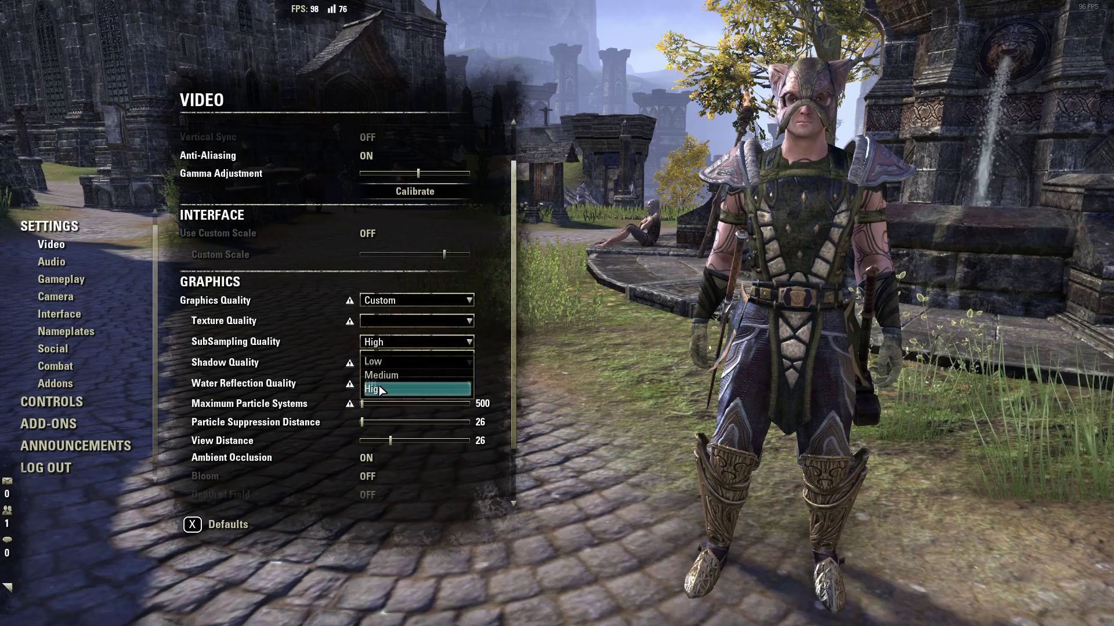
pyautogui.click(392, 347)
# Lower View Distance to 0 to compare the scenery, and restore it to 26
pyautogui.scroll(2, 297, 267)
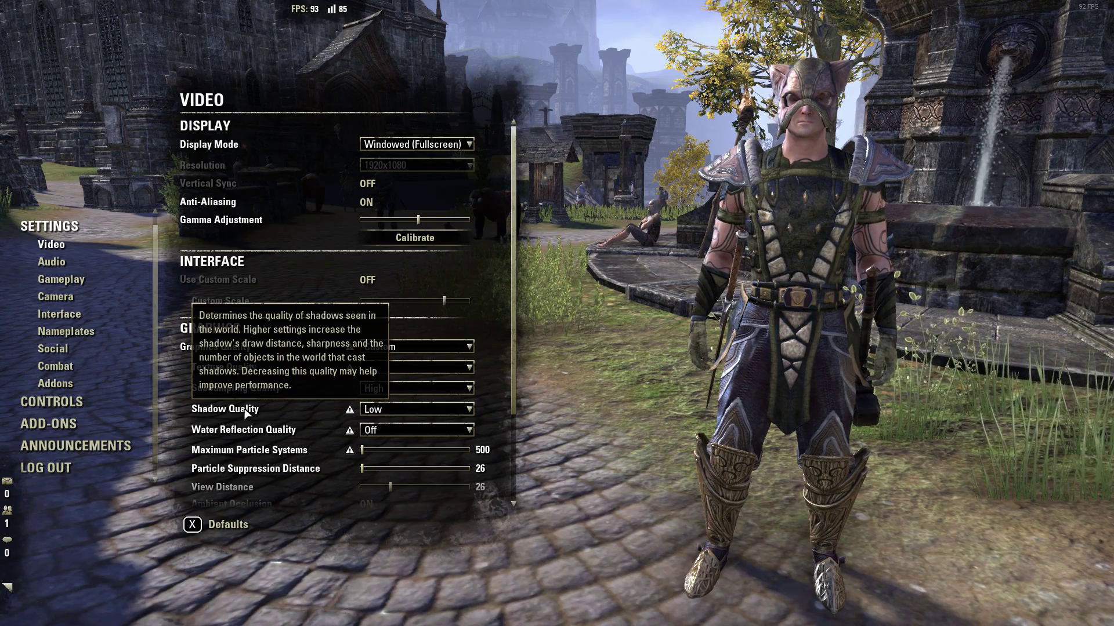
pyautogui.scroll(-1, 245, 413)
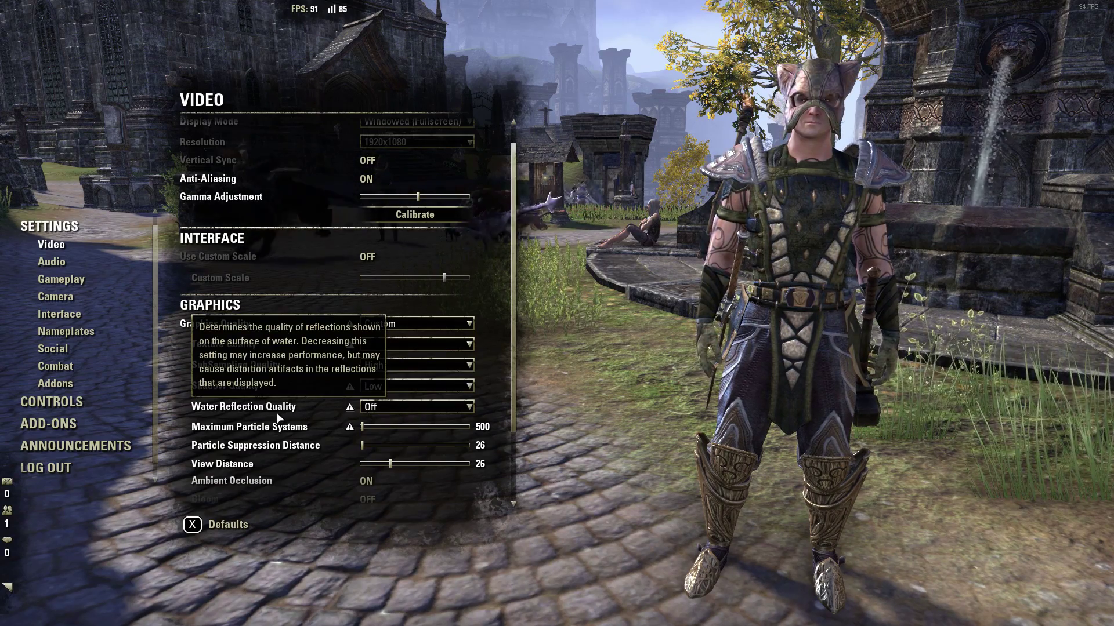
pyautogui.scroll(-2, 275, 416)
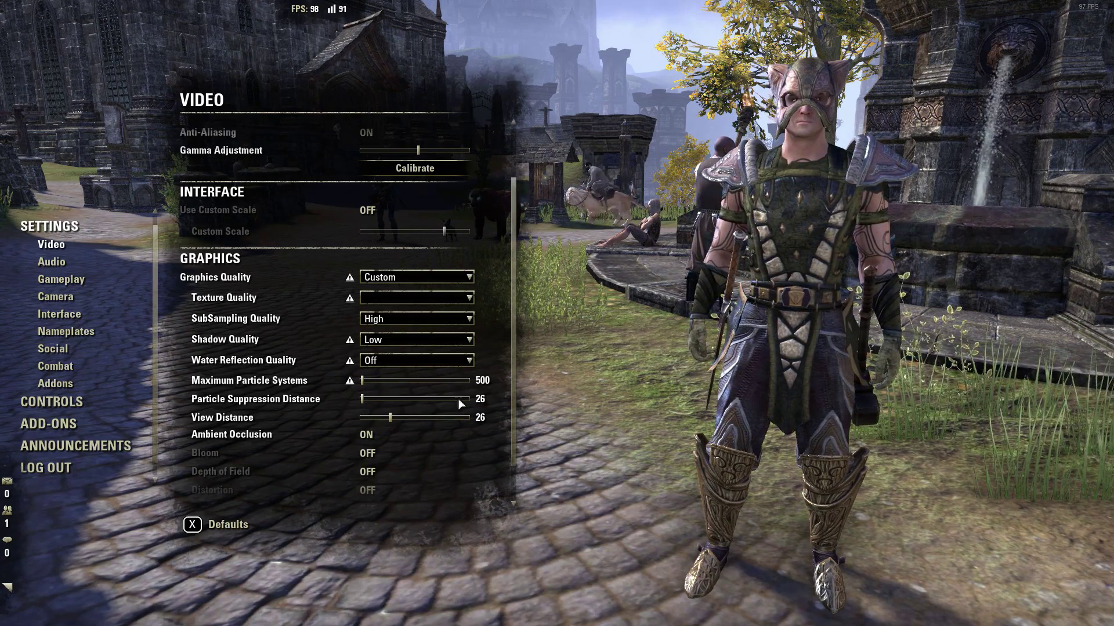
pyautogui.moveTo(267, 401)
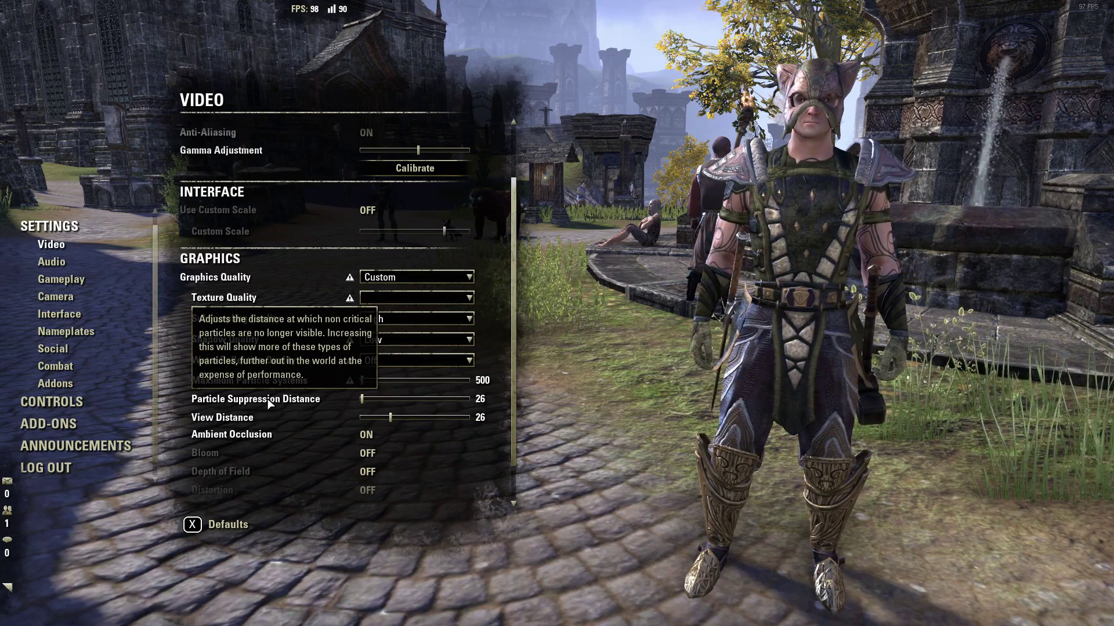
pyautogui.moveTo(249, 435)
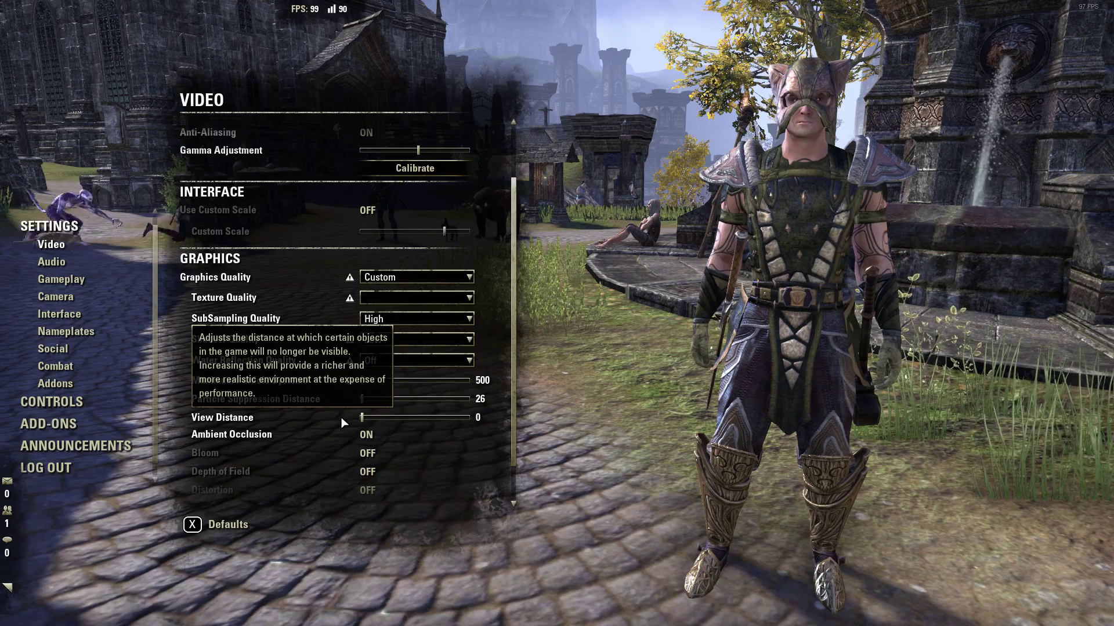
pyautogui.moveTo(390, 418); pyautogui.dragTo(344, 422)
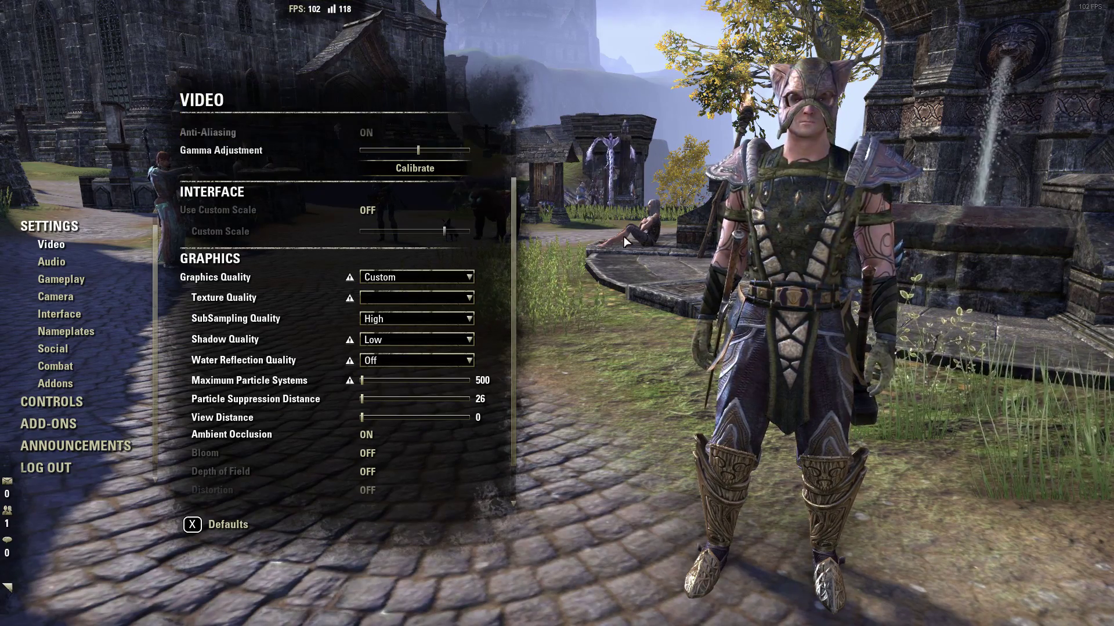
pyautogui.click(378, 418)
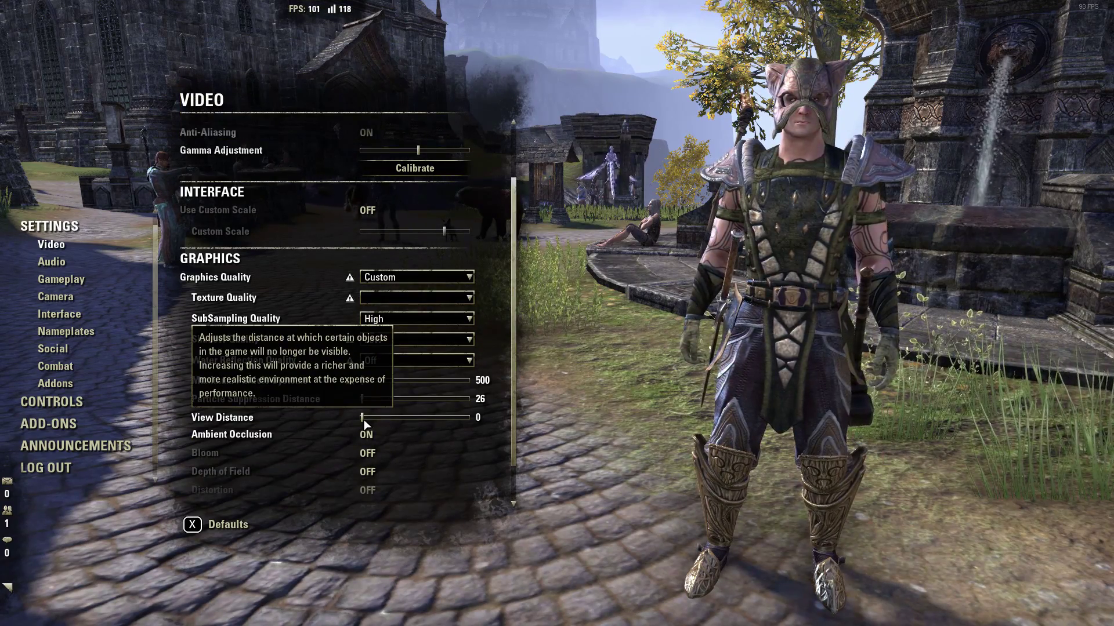
pyautogui.moveTo(383, 423); pyautogui.dragTo(392, 423)
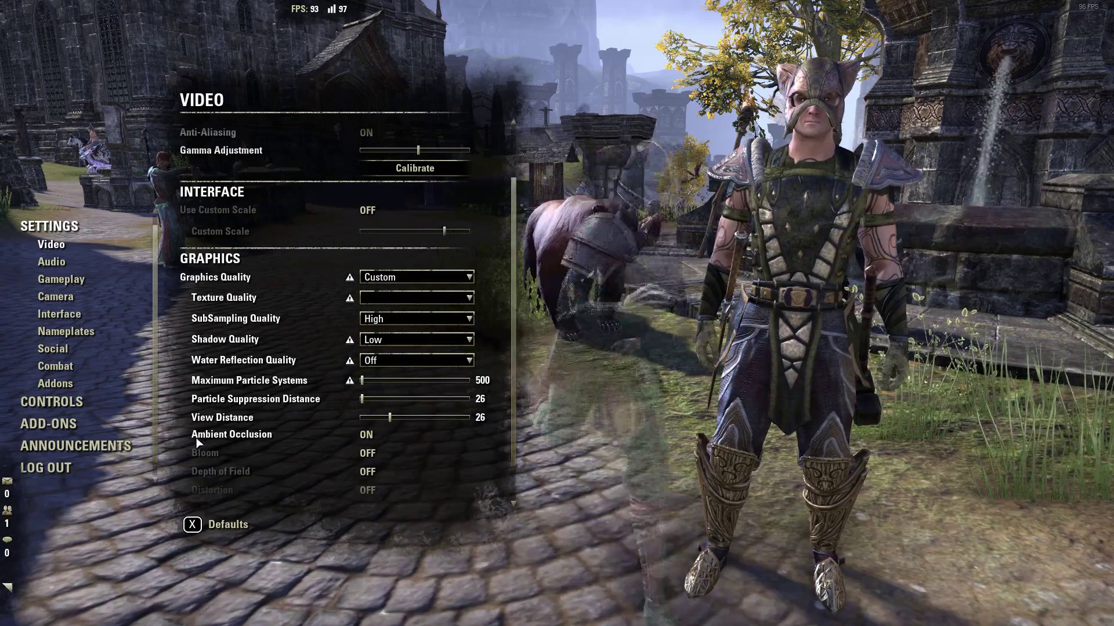
# Turn Ambient Occlusion off to compare the image and performance, and turn it back on
pyautogui.scroll(-2, 278, 400)
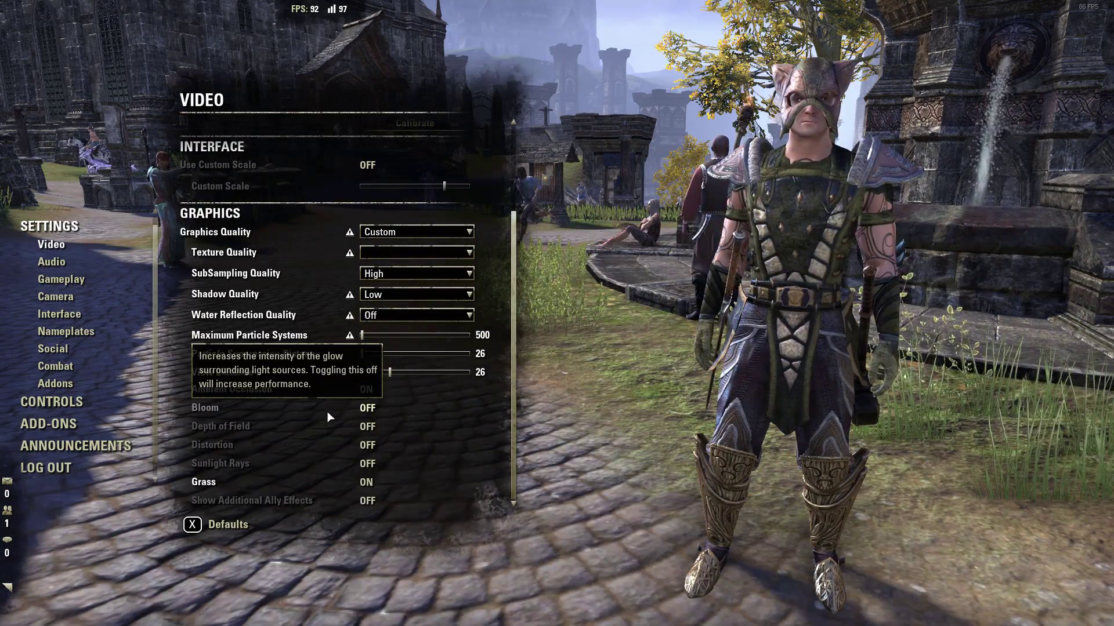
pyautogui.click(367, 392)
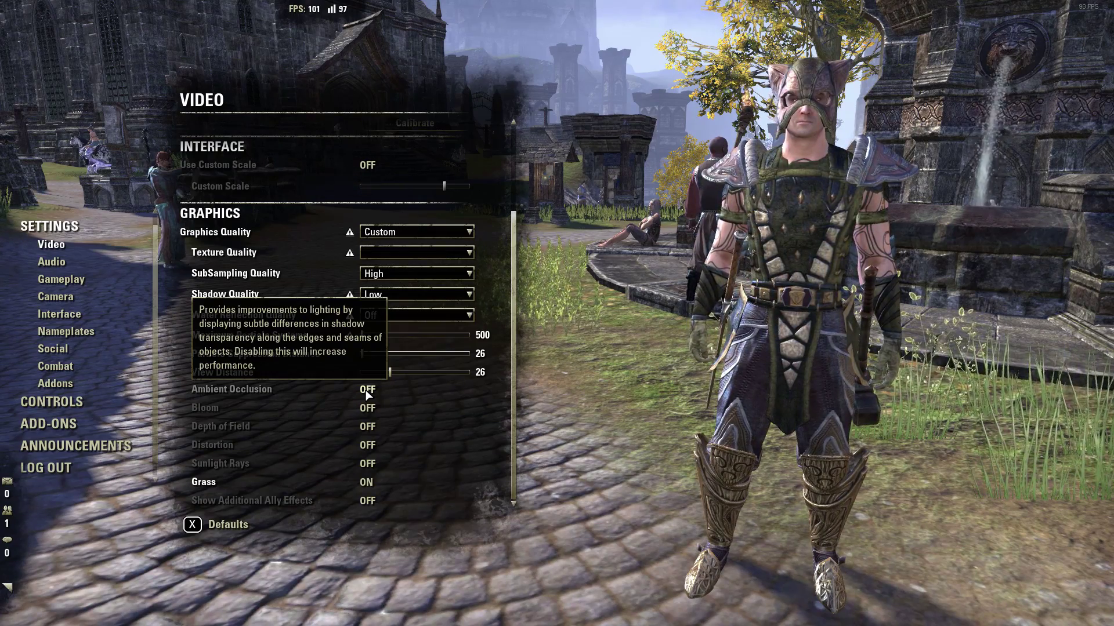
pyautogui.click(367, 393)
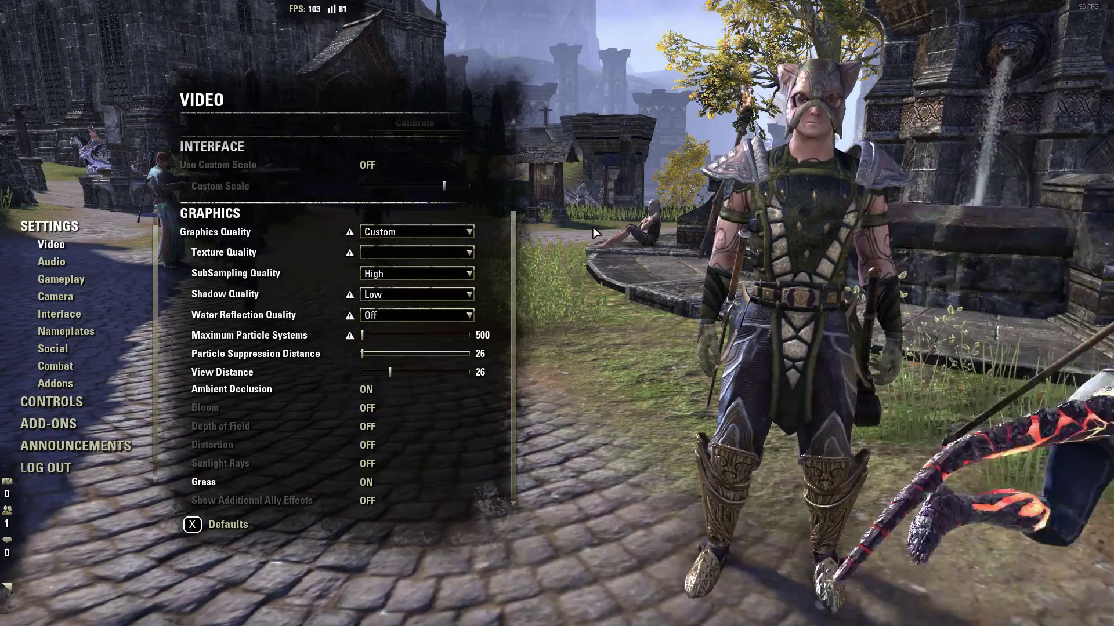
# Turn Grass off to compare the scene without it, and turn it back on
pyautogui.moveTo(317, 452)
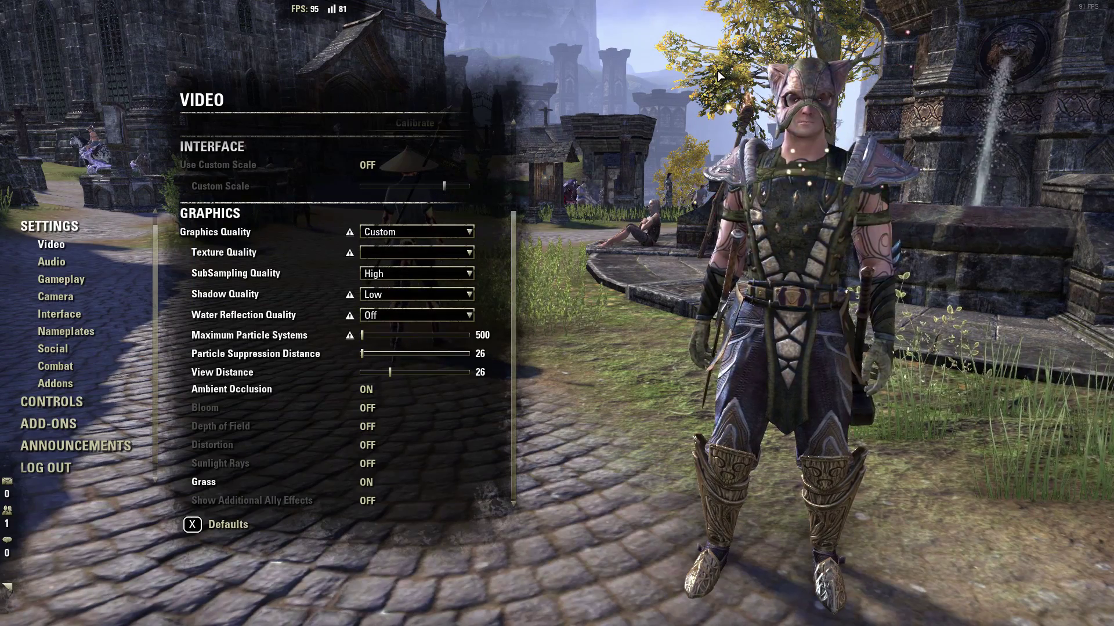
pyautogui.moveTo(409, 483)
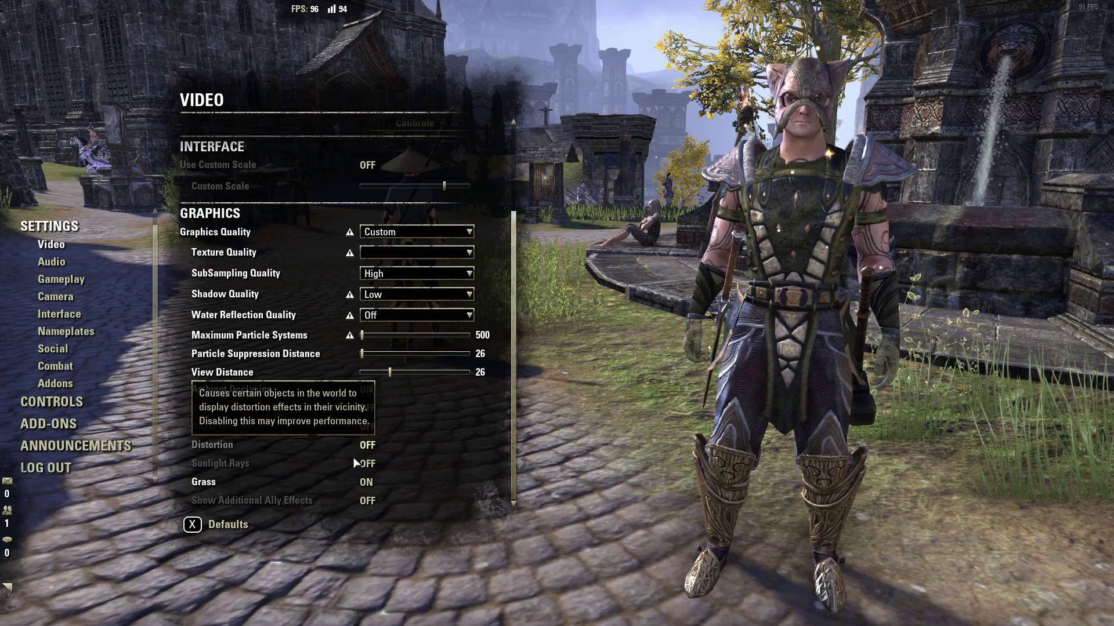
pyautogui.click(370, 488)
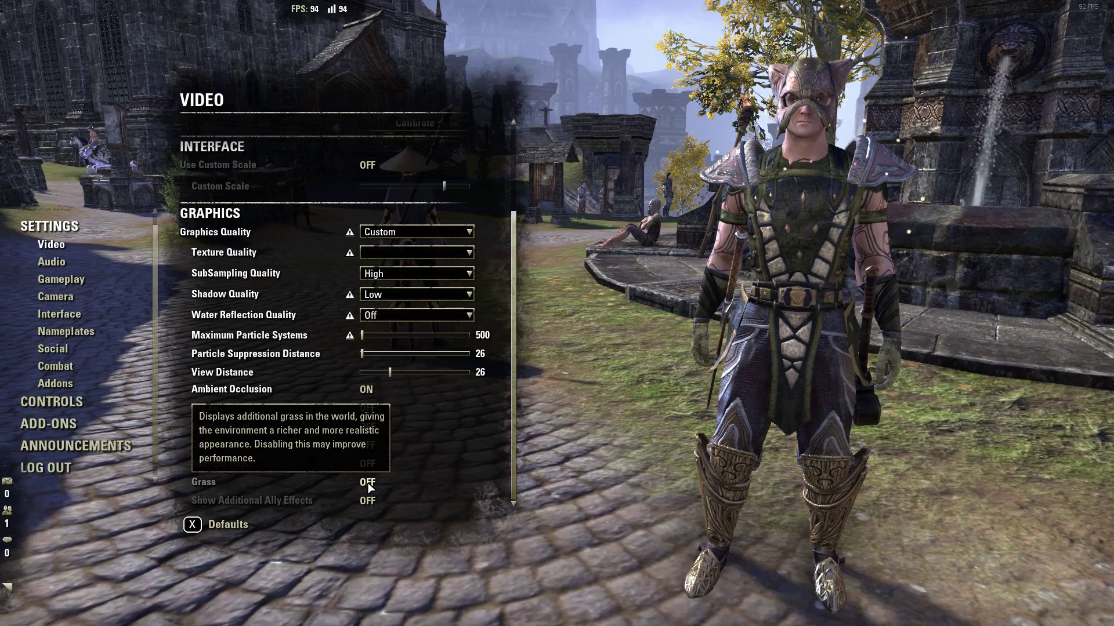
pyautogui.click(368, 487)
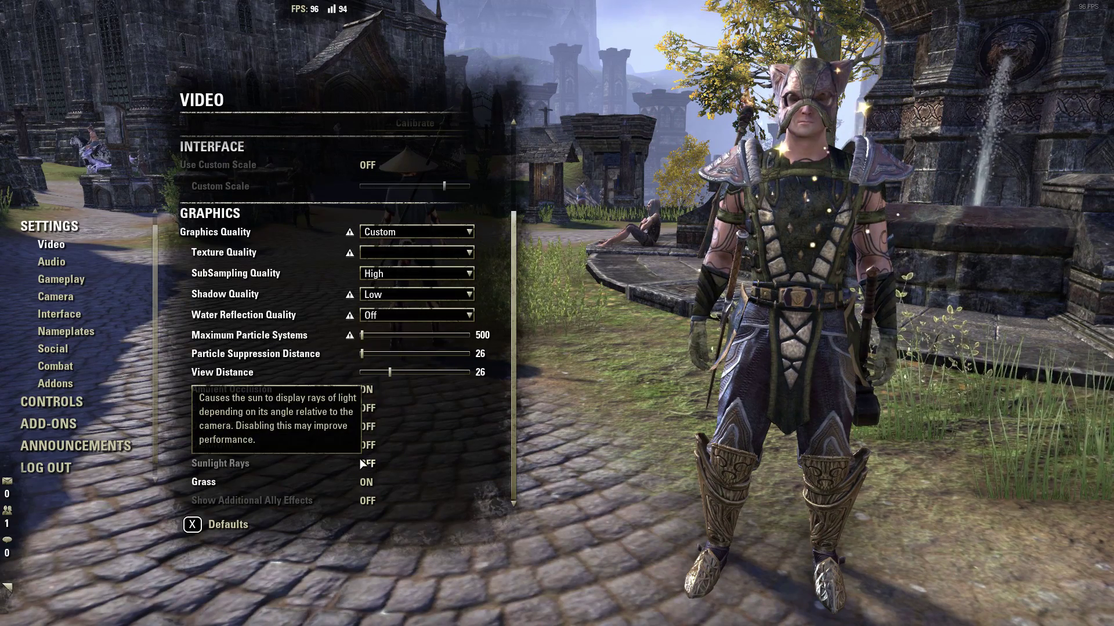
# Turn Distortion on to compare its effect in the world, and turn it off again
pyautogui.click(366, 464)
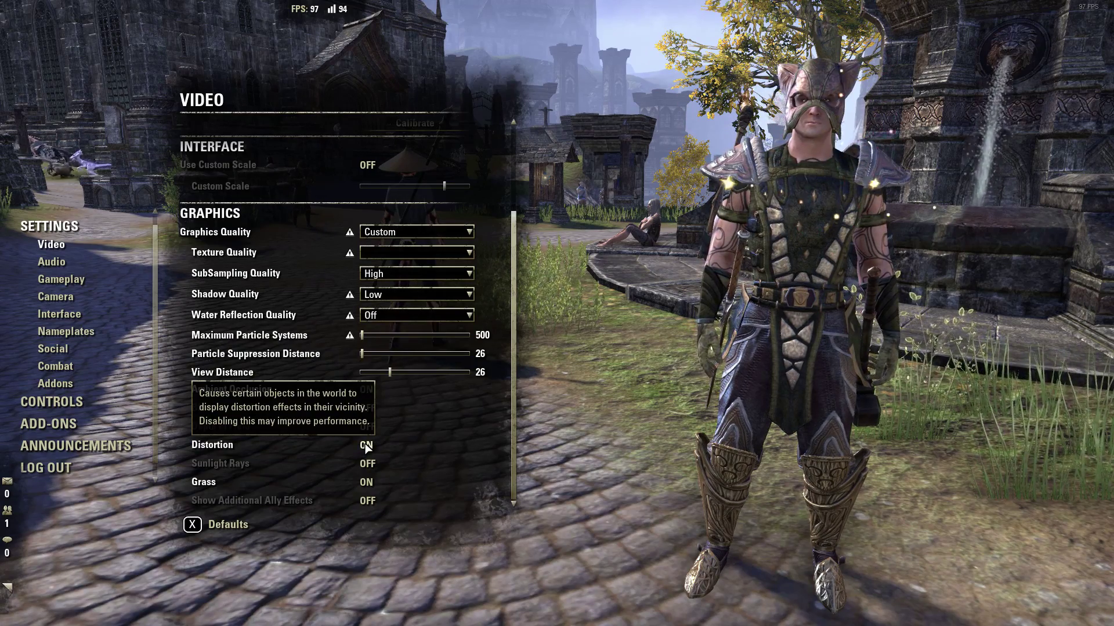
pyautogui.click(366, 445)
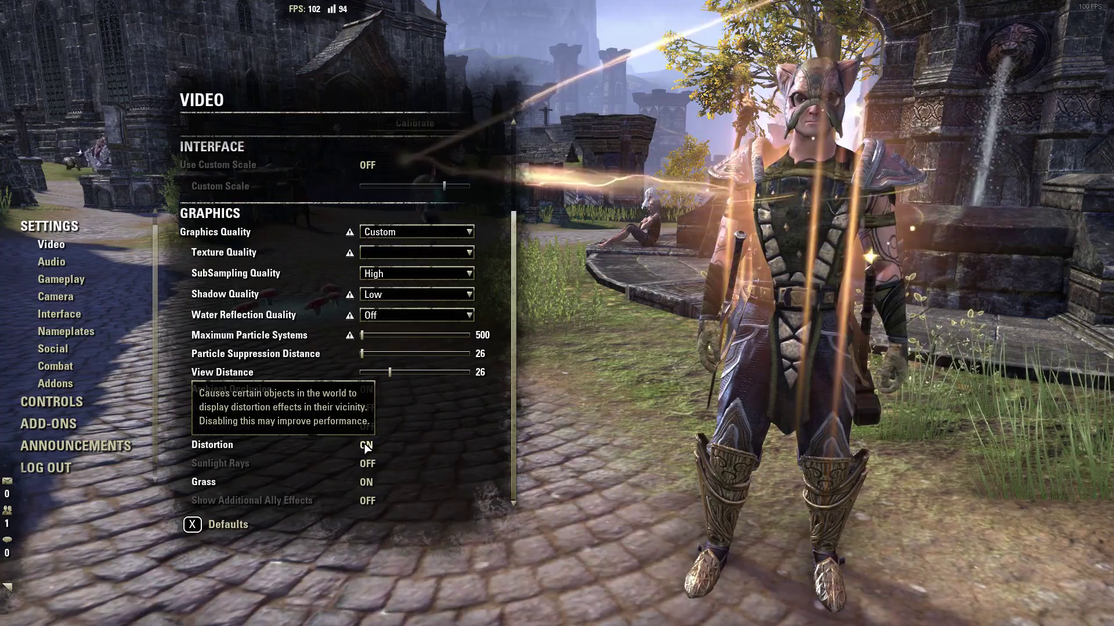
pyautogui.click(367, 446)
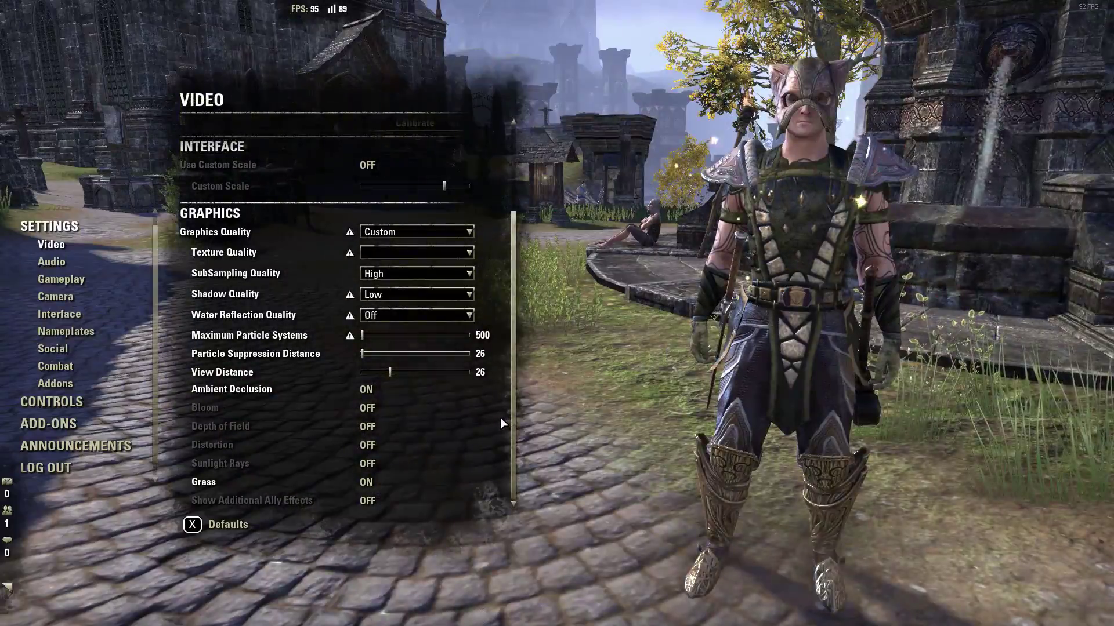
# Leave the video settings and switch from the game to the Windows desktop
pyautogui.press('Escape')
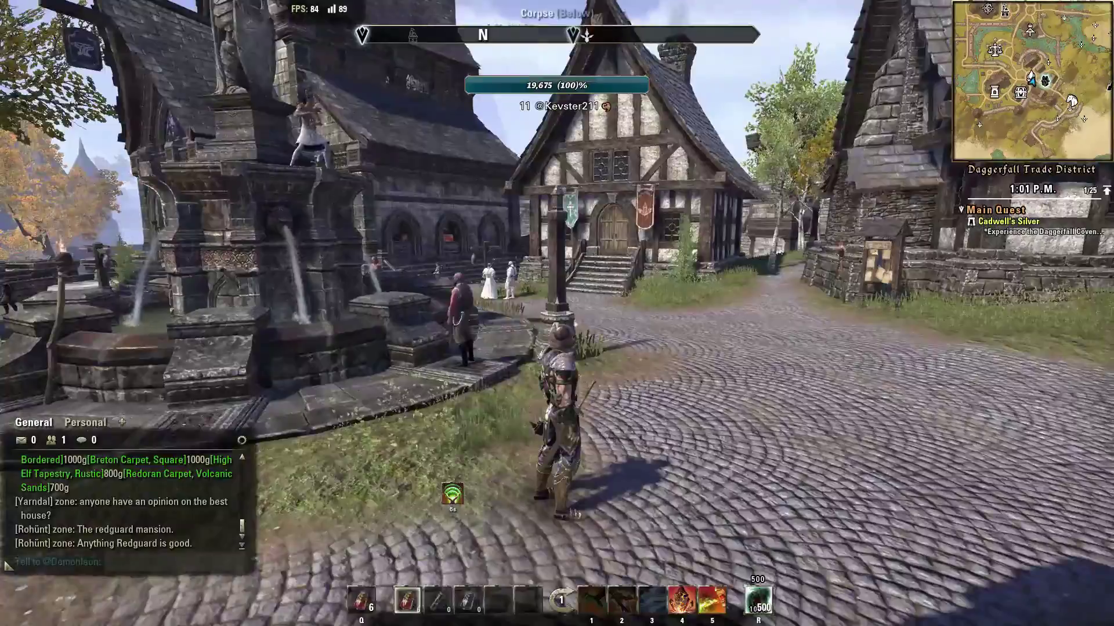
pyautogui.press('w')
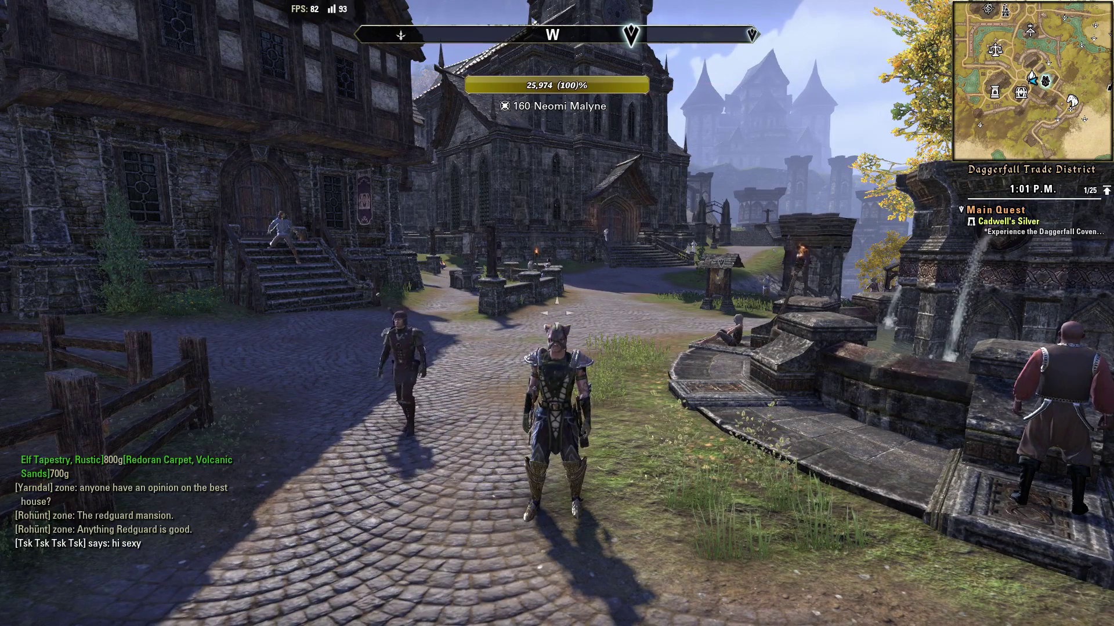
pyautogui.press('1')
pyautogui.hotkey('alt', 'Tab')
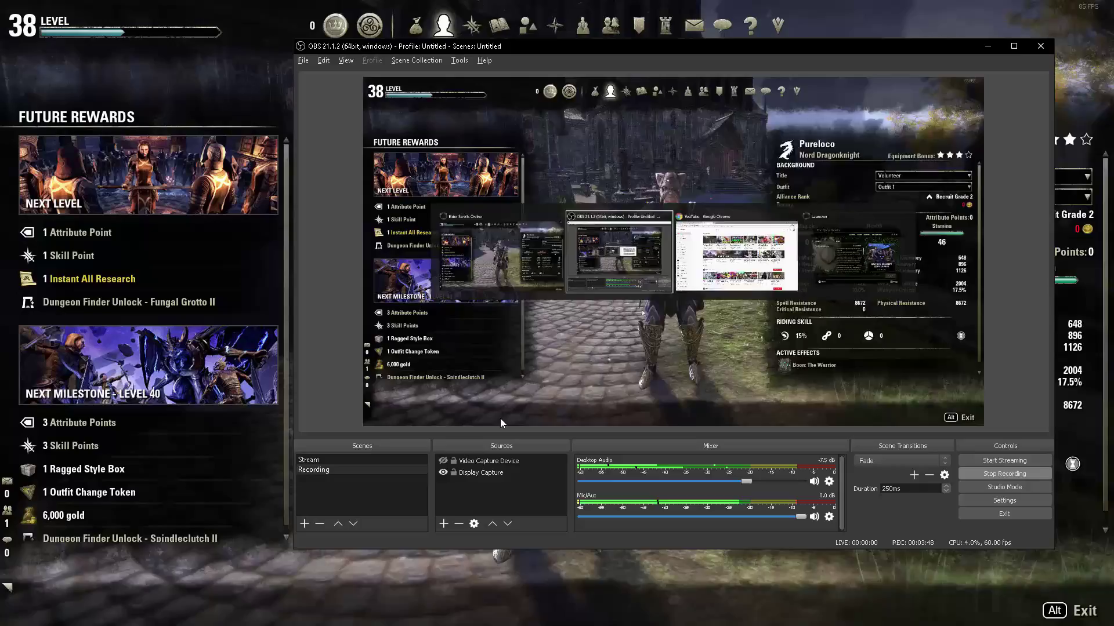
pyautogui.press('super+d')
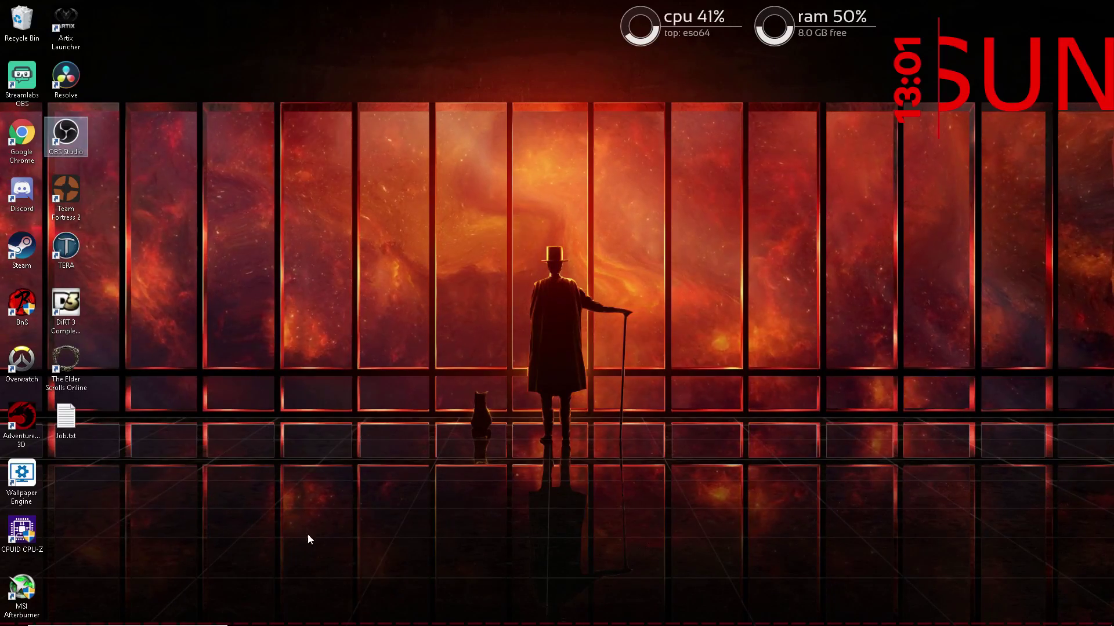
# Open the Elder Scrolls Online live folder inside Documents in File Explorer
pyautogui.click(246, 615)
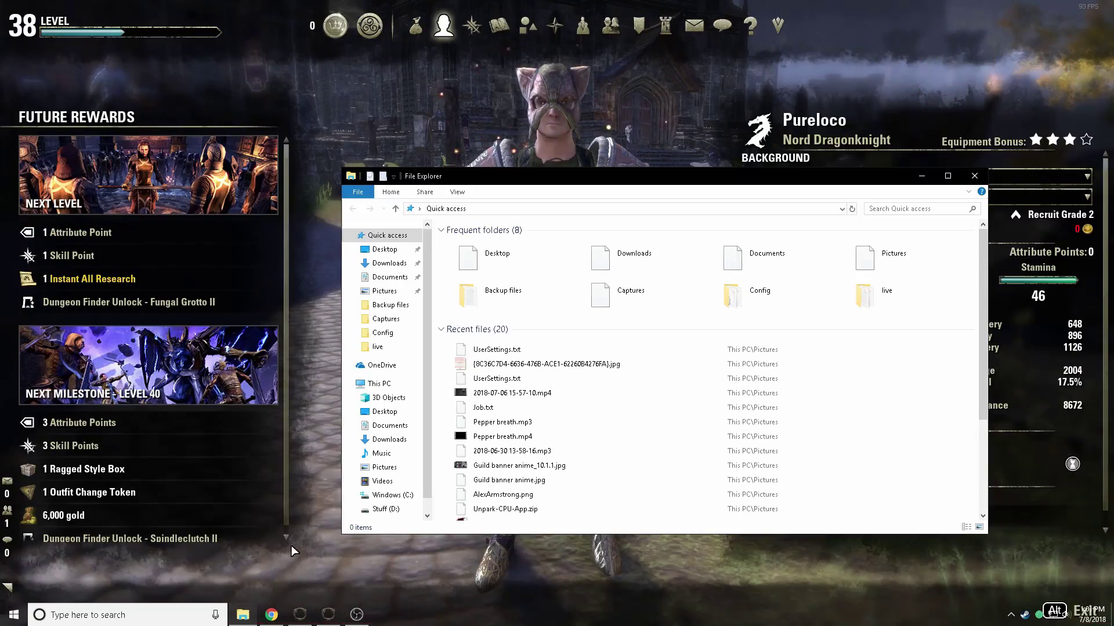
pyautogui.click(388, 425)
pyautogui.doubleClick(501, 367)
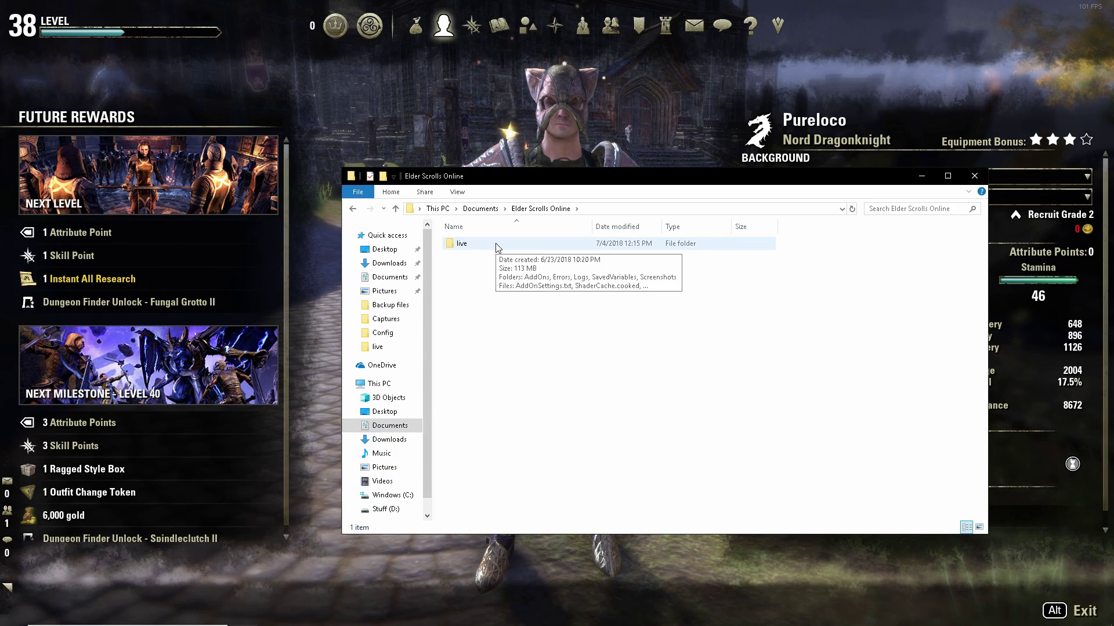
pyautogui.doubleClick(491, 246)
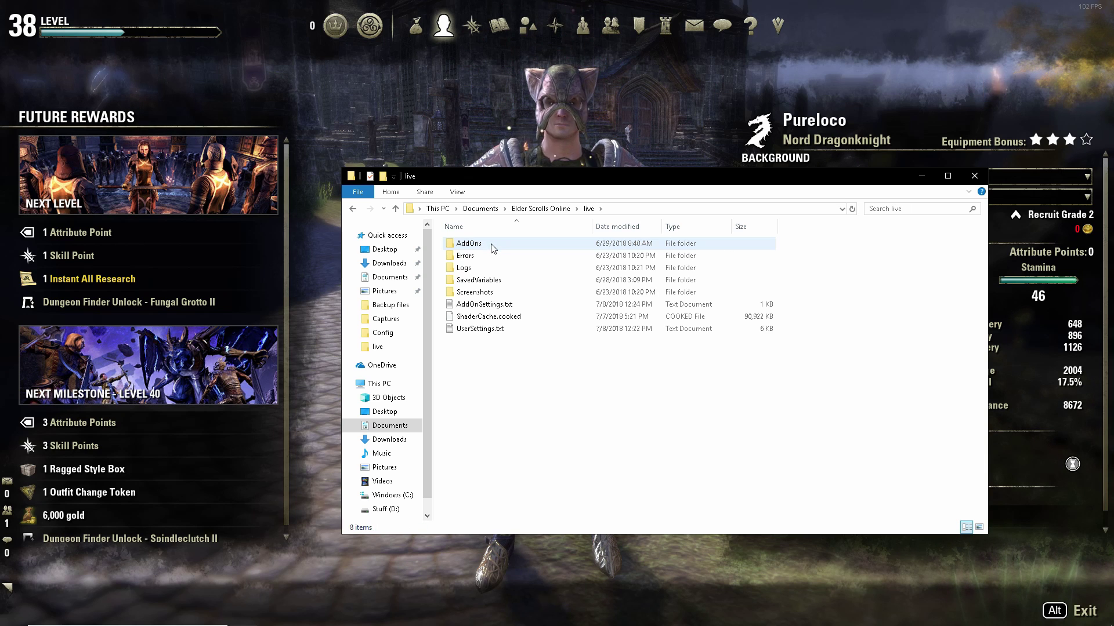
# Close UserSettings.txt after a brief look in Notepad, and open it in Notepad++ for editing
pyautogui.doubleClick(483, 333)
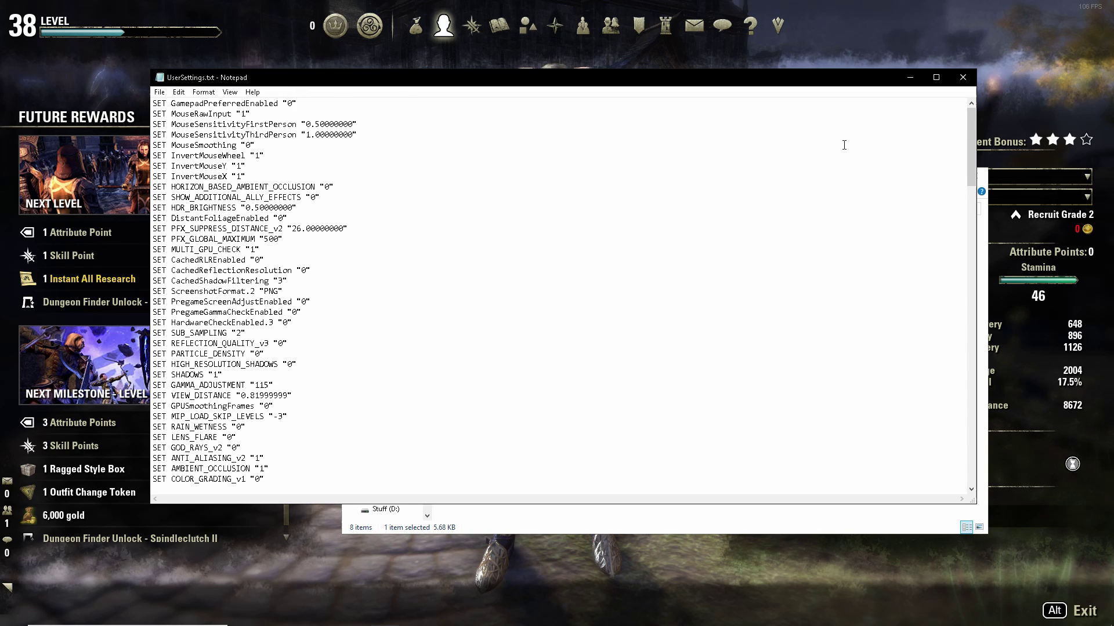
pyautogui.click(961, 83)
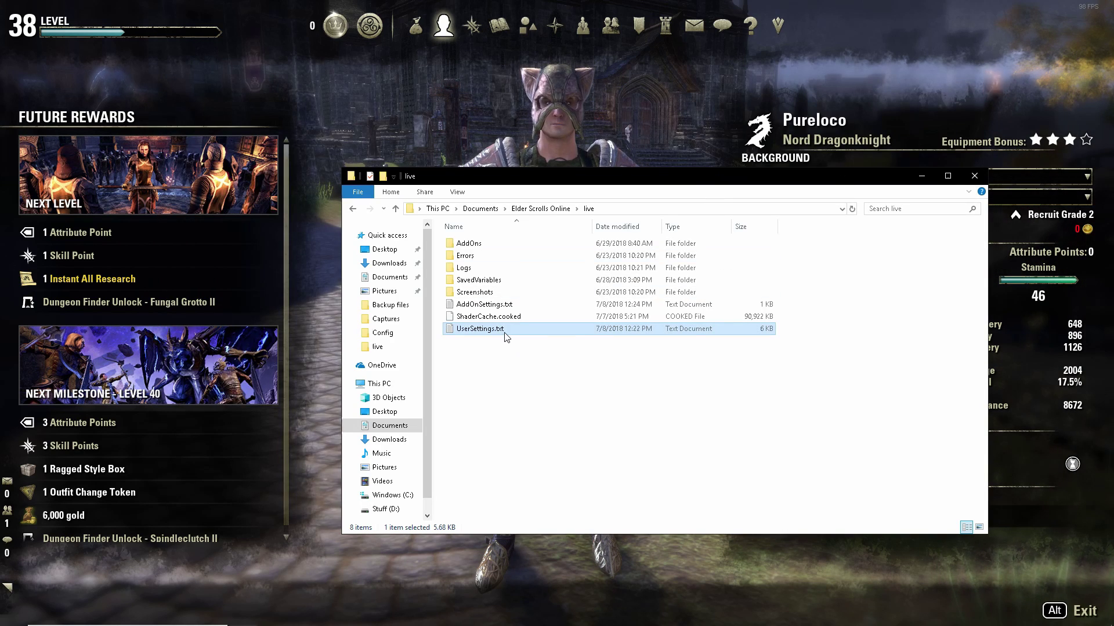
pyautogui.rightClick(504, 332)
pyautogui.click(528, 379)
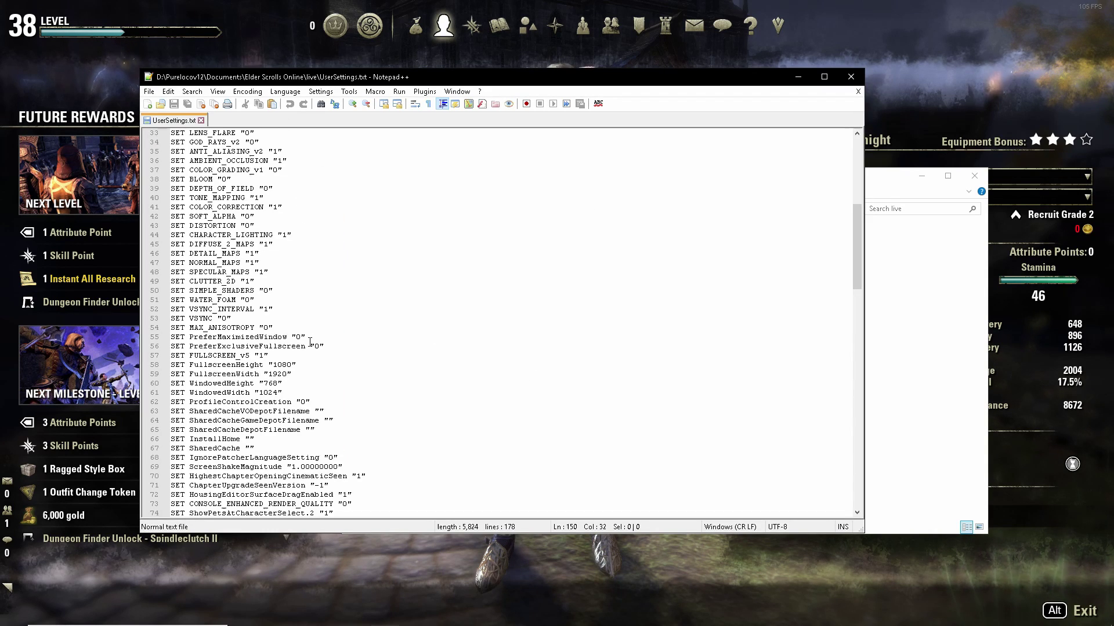
# Review the start of UserSettings.txt down to the PARTICLE_DENSITY and HIGH_RESOLUTION_SHADOWS entries
pyautogui.scroll(5, 313, 337)
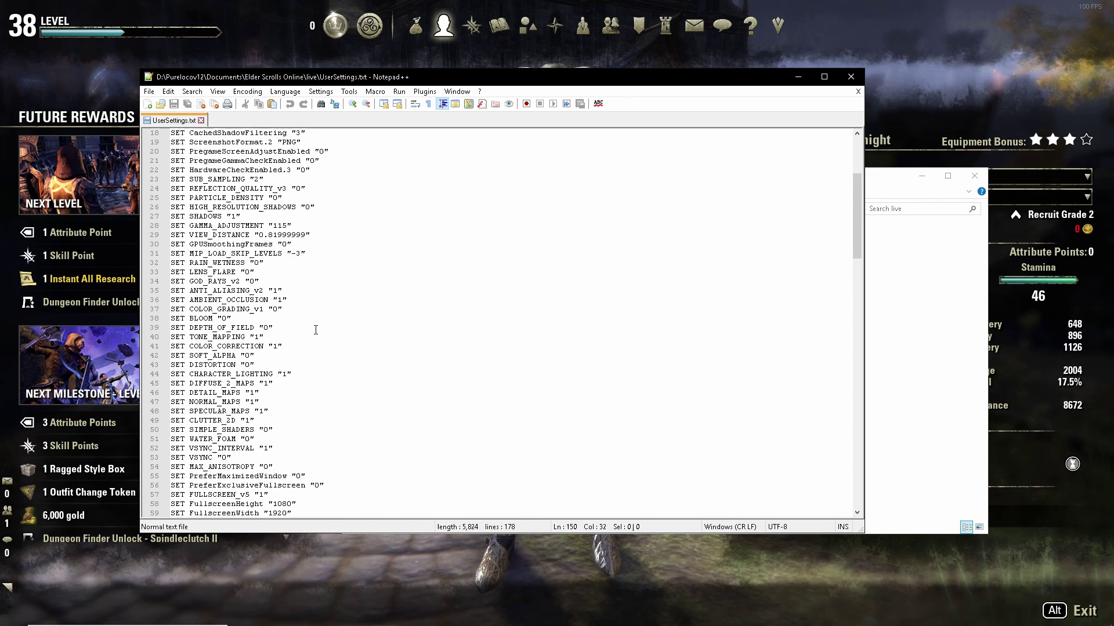
pyautogui.scroll(6, 316, 330)
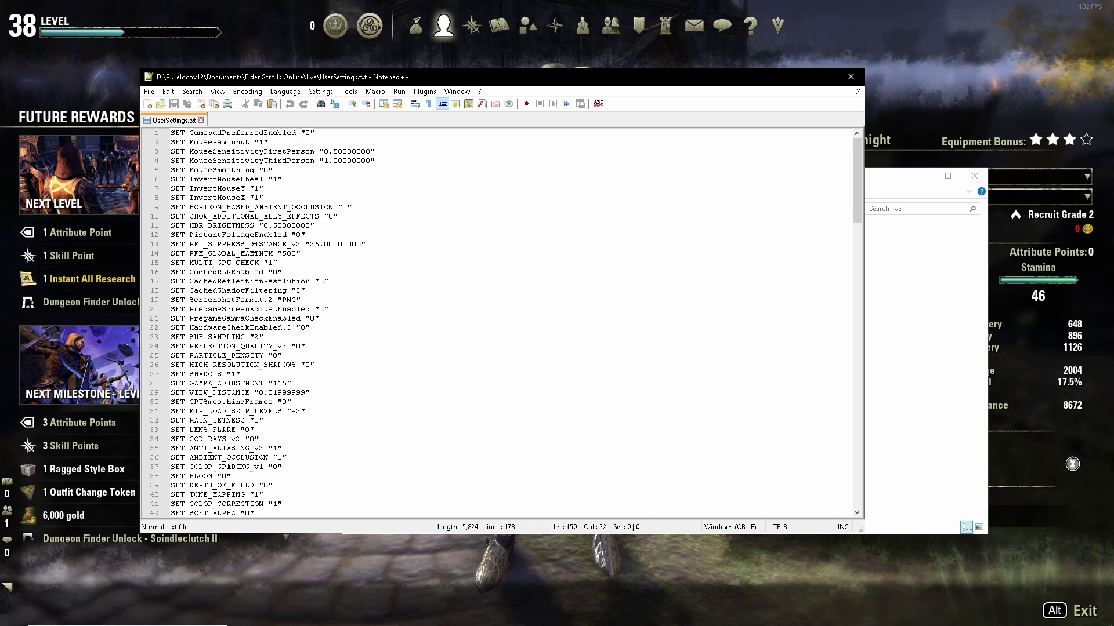
pyautogui.scroll(-1, 253, 248)
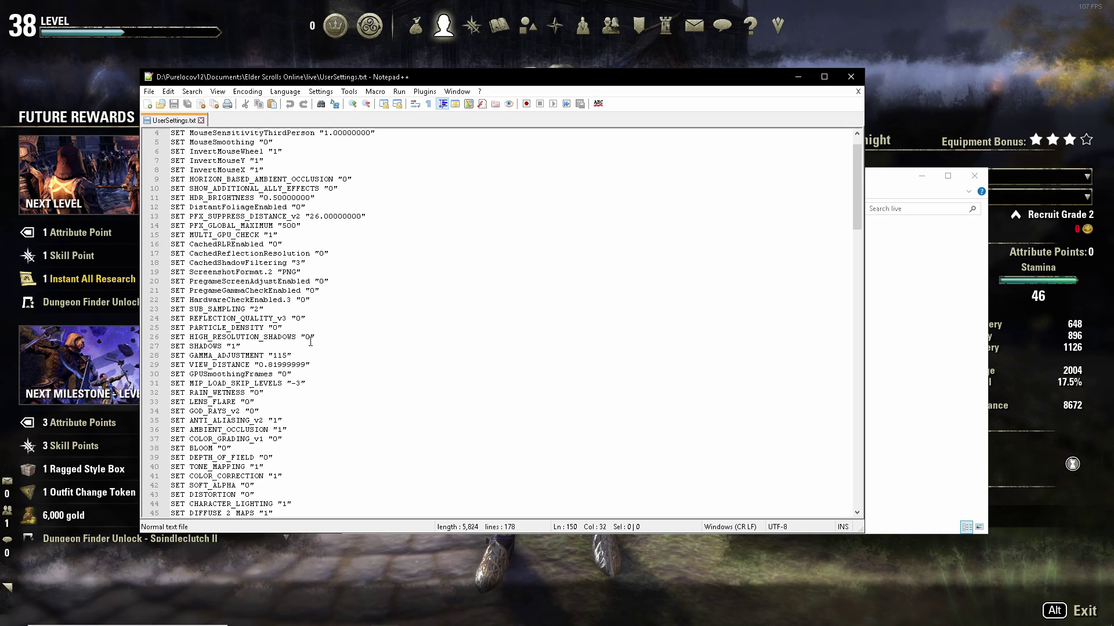
pyautogui.click(289, 328)
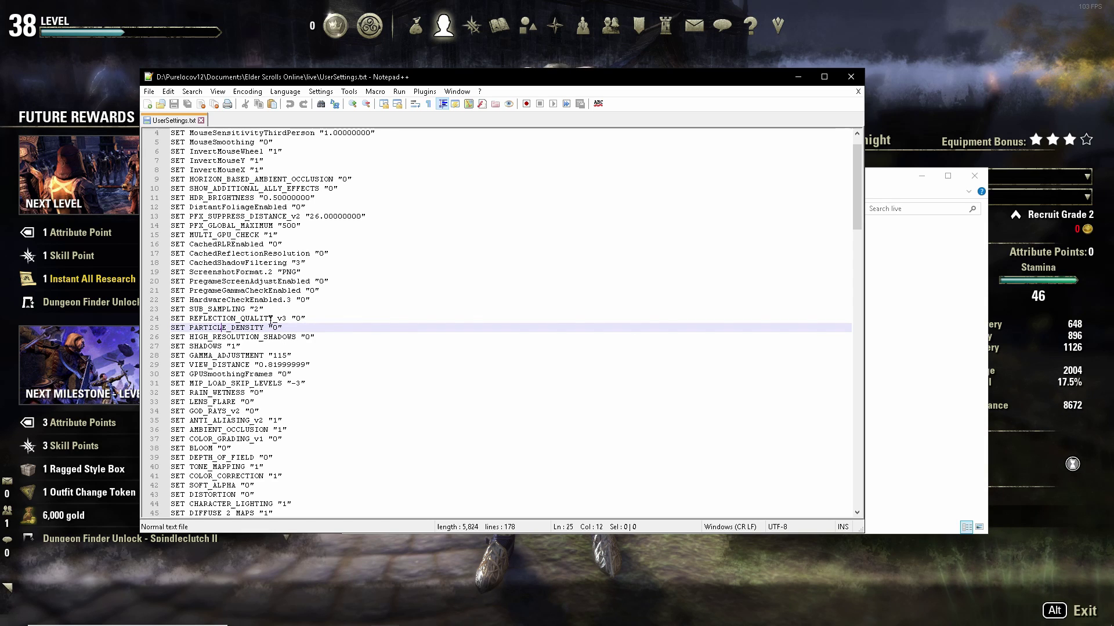
pyautogui.click(250, 337)
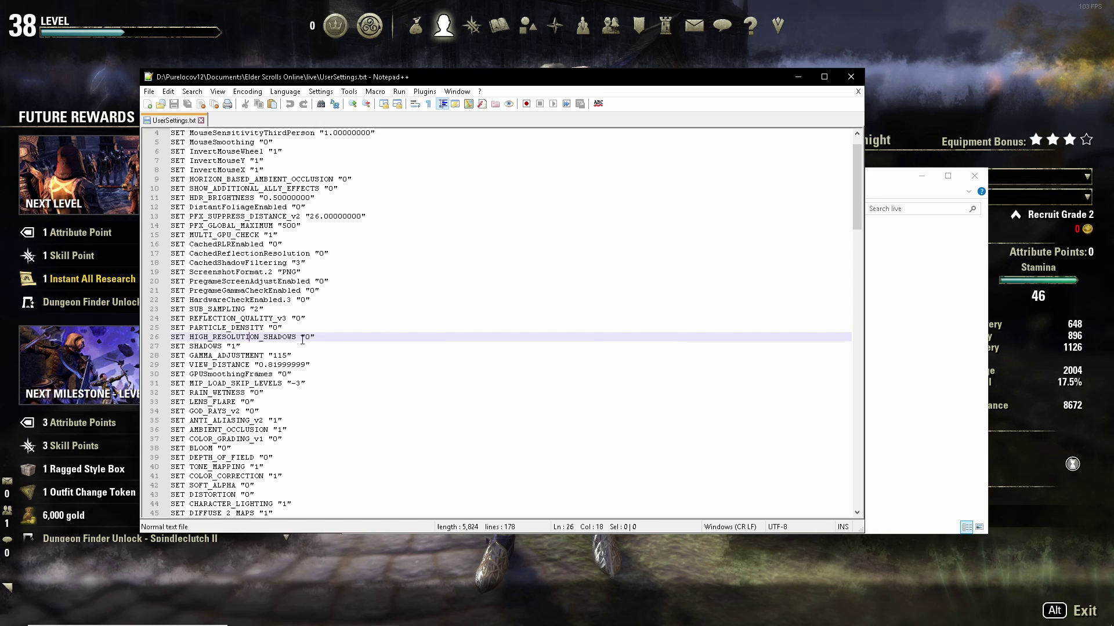
# Examine the MIP_LOAD_SKIP_LEVELS, RAIN_WETNESS, LENS_FLARE and AMBIENT_OCCLUSION entries in the settings file
pyautogui.scroll(-2, 302, 340)
pyautogui.scroll(-1, 300, 340)
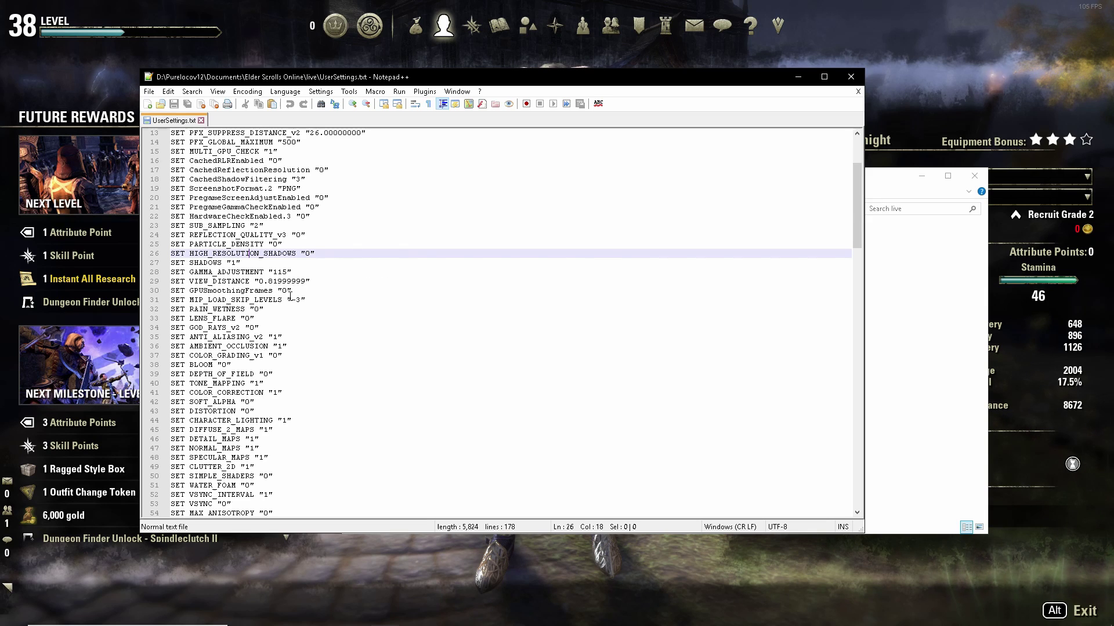
pyautogui.click(299, 302)
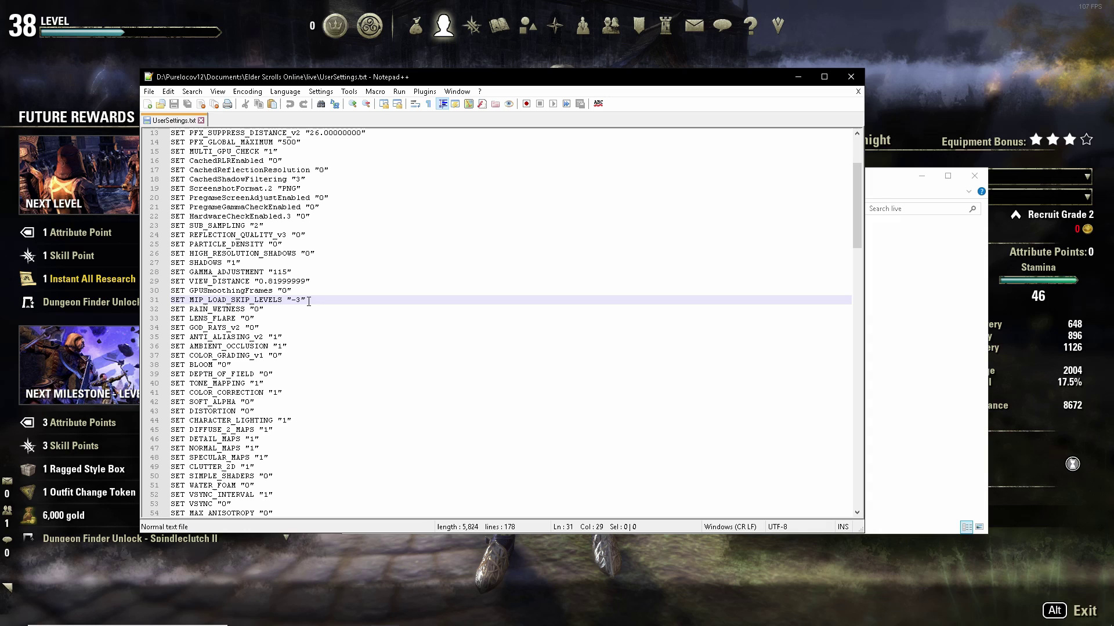
pyautogui.click(308, 301)
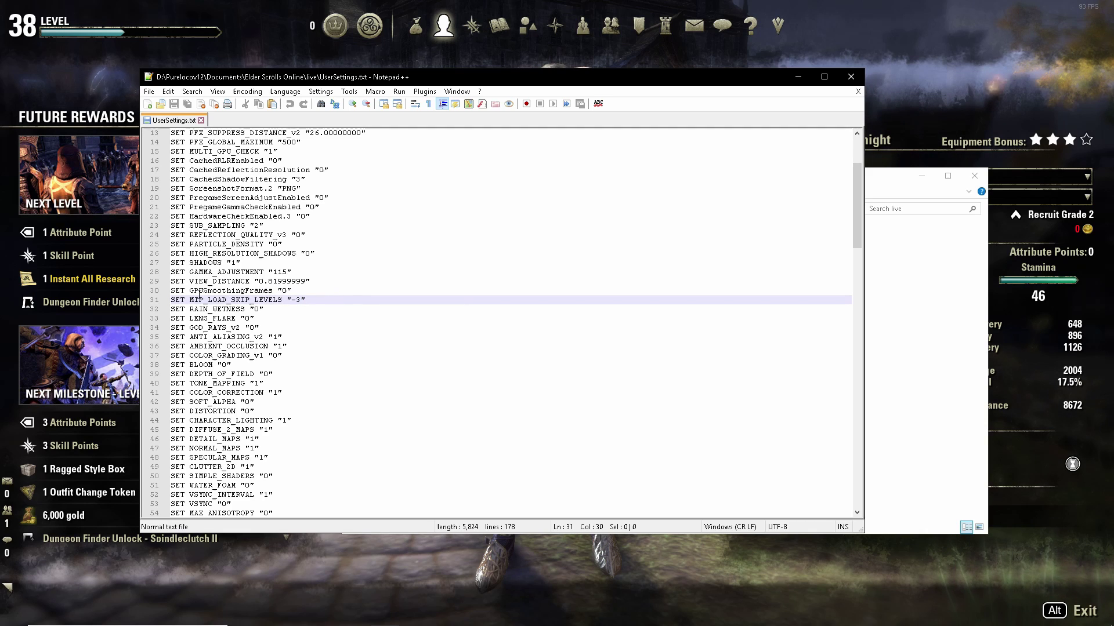
pyautogui.click(251, 309)
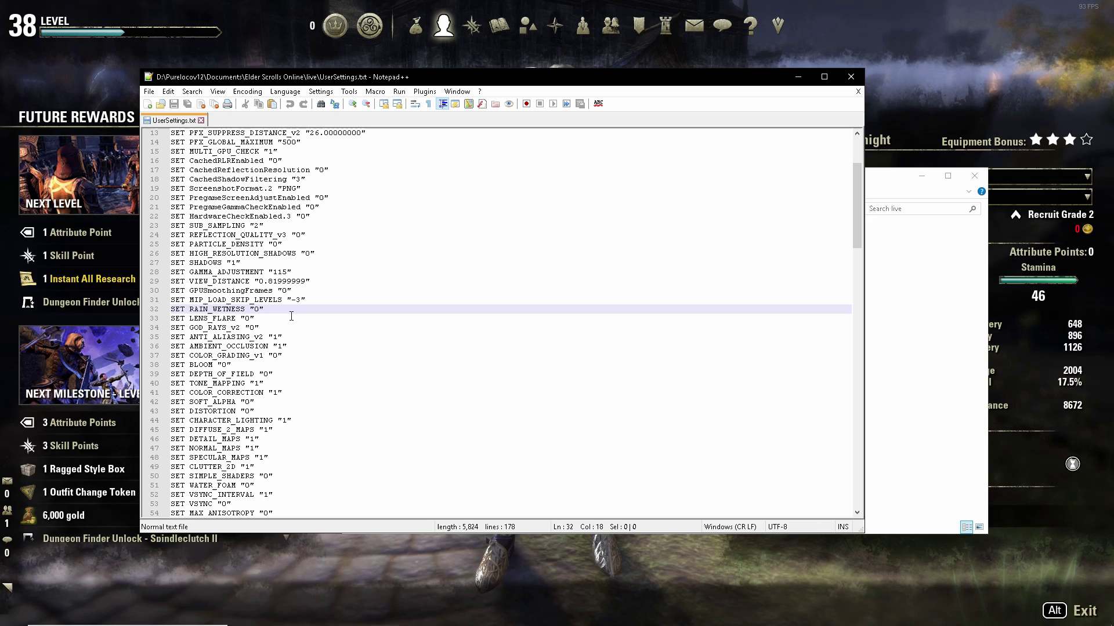
pyautogui.click(251, 318)
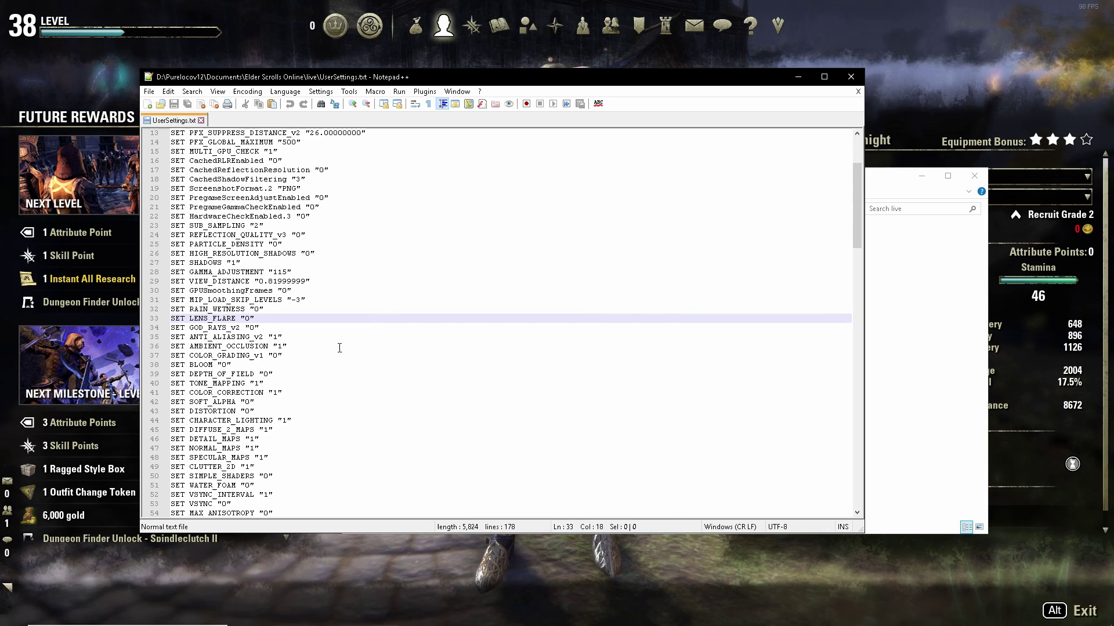
pyautogui.click(276, 346)
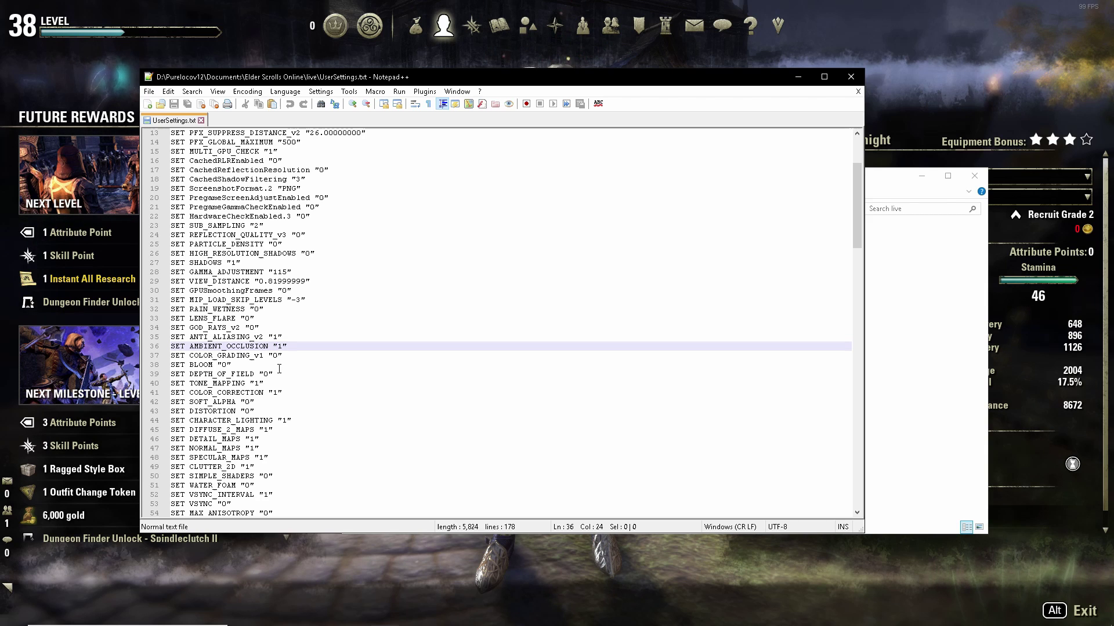
# Examine the post-processing entries from BLOOM and COLOR_CORRECTION through SOFT_ALPHA, DISTORTION and CHARACTER_LIGHTING
pyautogui.scroll(-1, 279, 369)
pyautogui.scroll(-1, 250, 320)
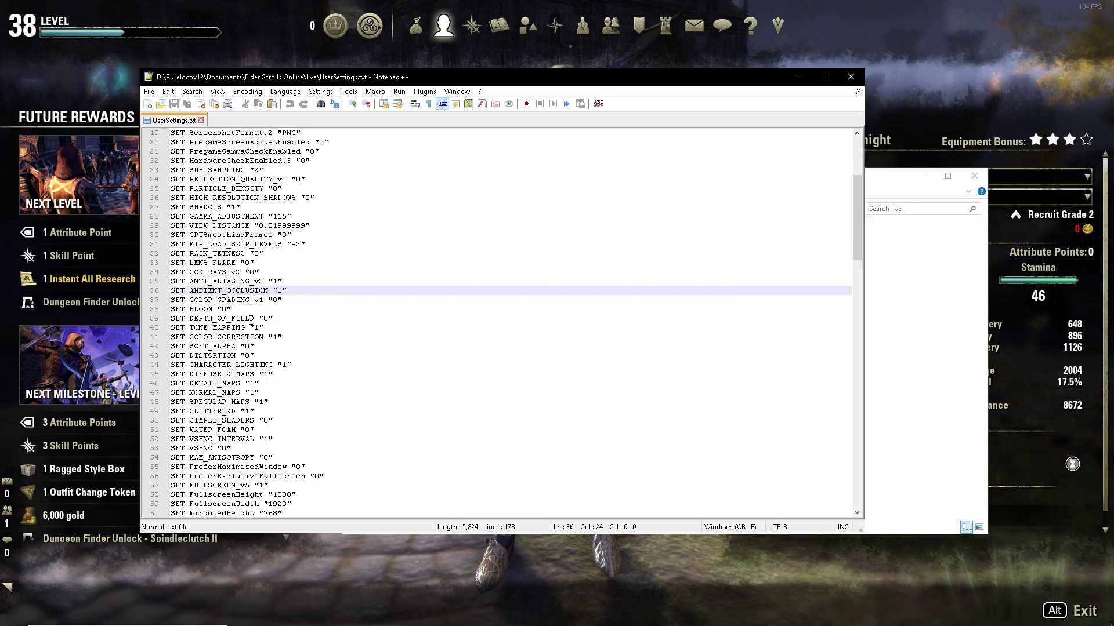
pyautogui.click(224, 309)
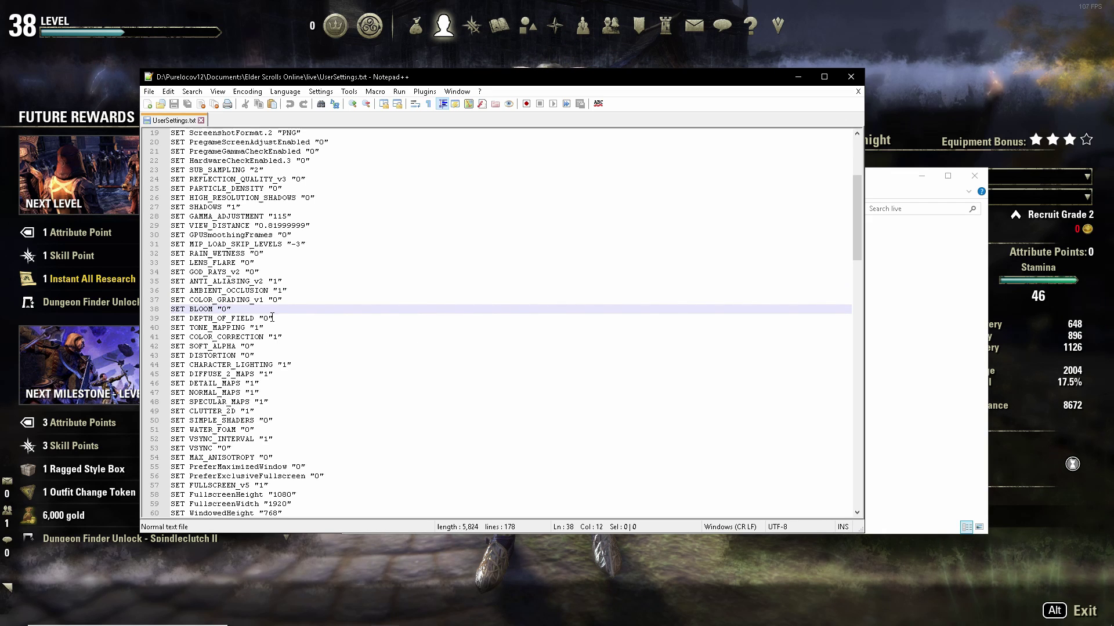
pyautogui.click(279, 337)
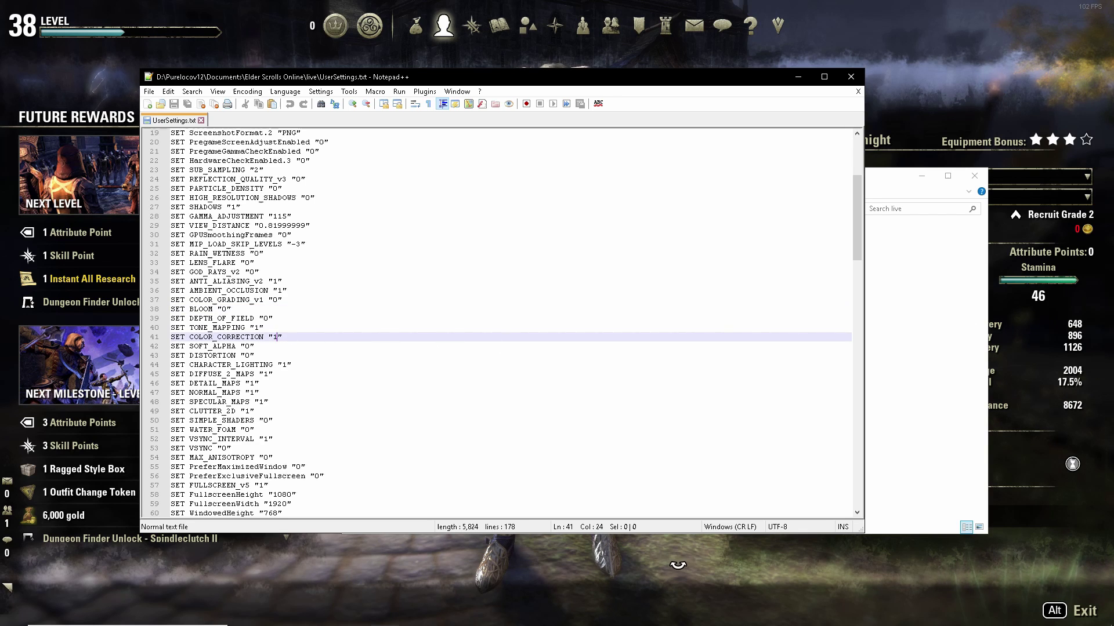
pyautogui.click(248, 346)
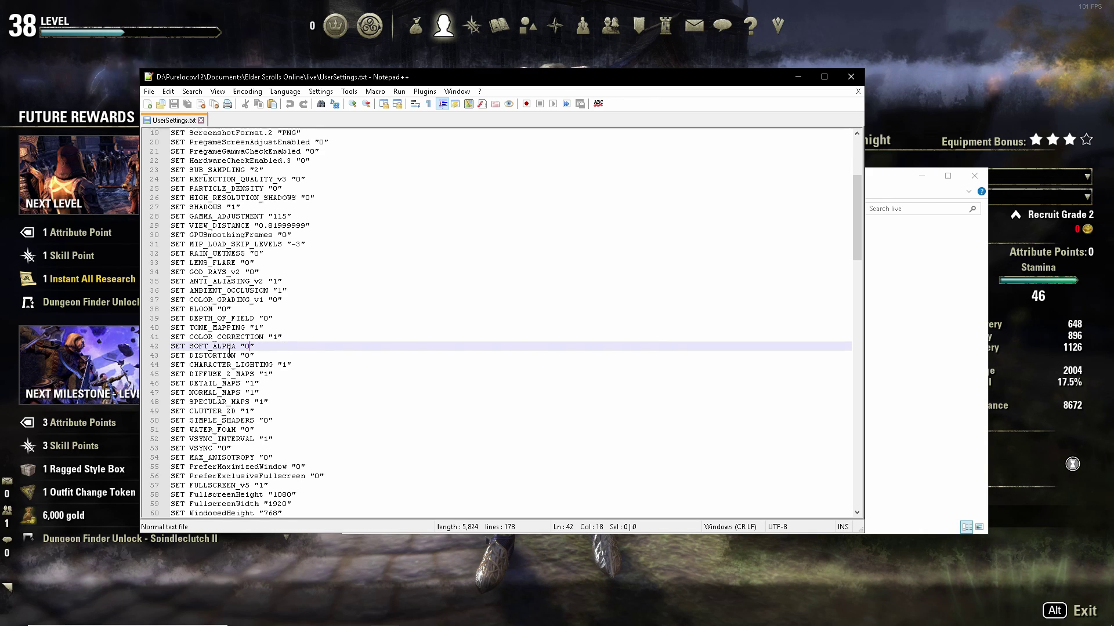
pyautogui.click(227, 355)
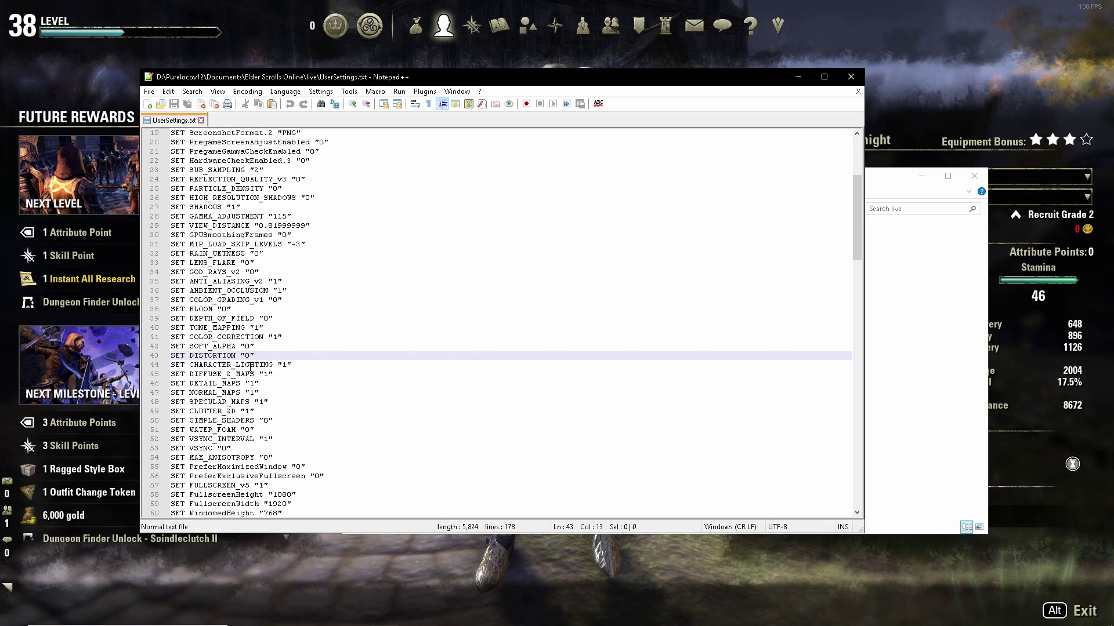
pyautogui.click(250, 365)
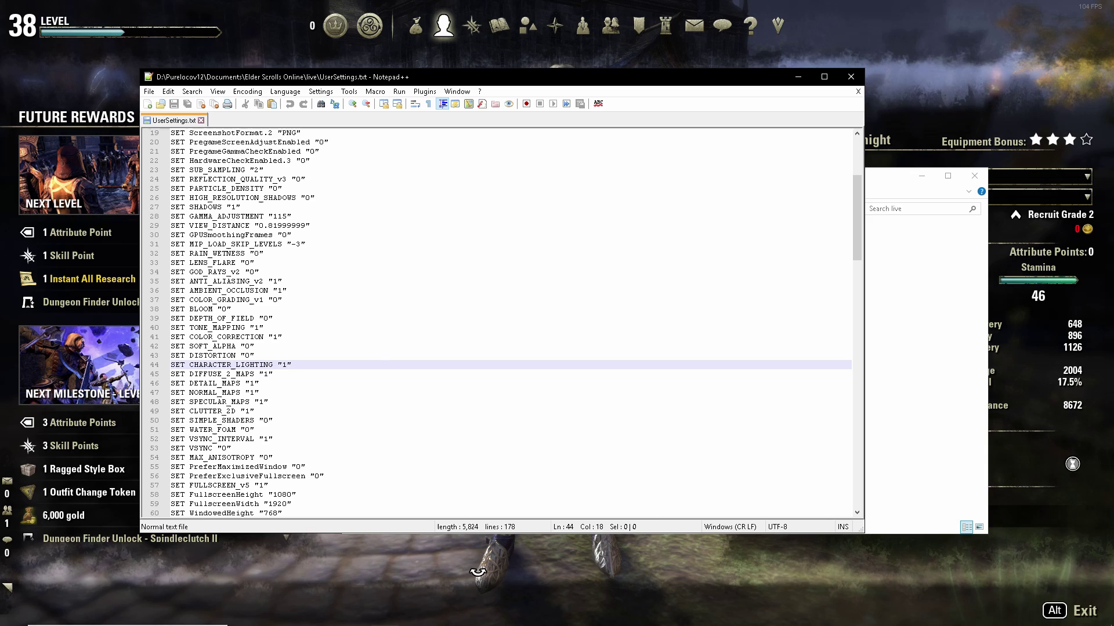
# Move the editor window aside to check the character in the game, and review the map, clutter, water, VSync and anisotropy entries
pyautogui.moveTo(497, 81); pyautogui.dragTo(787, 266)
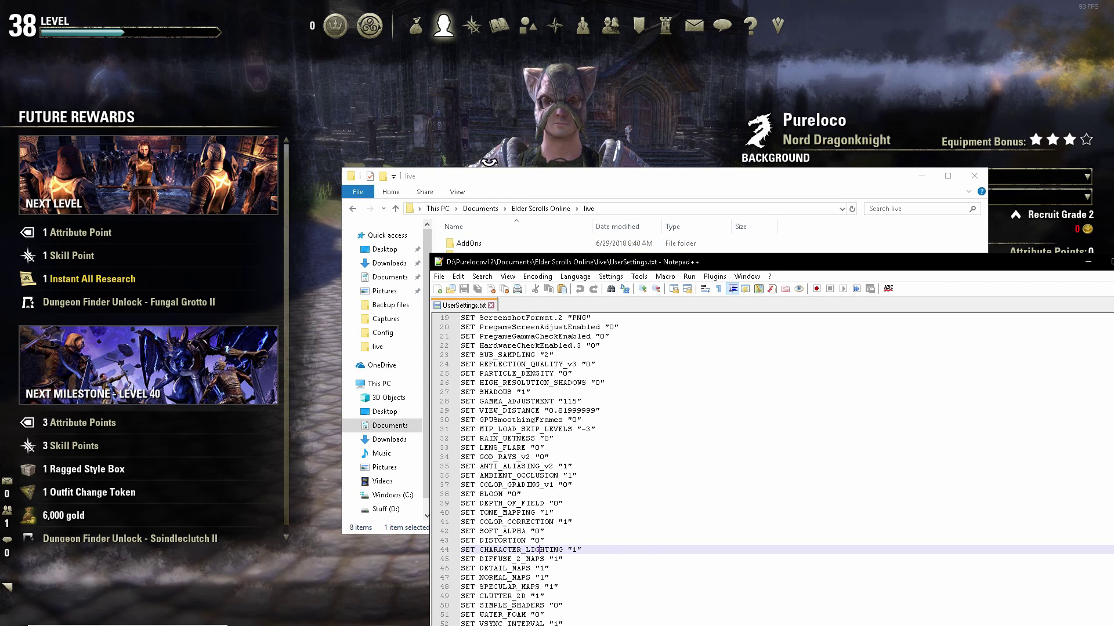
pyautogui.moveTo(583, 261); pyautogui.dragTo(409, 65)
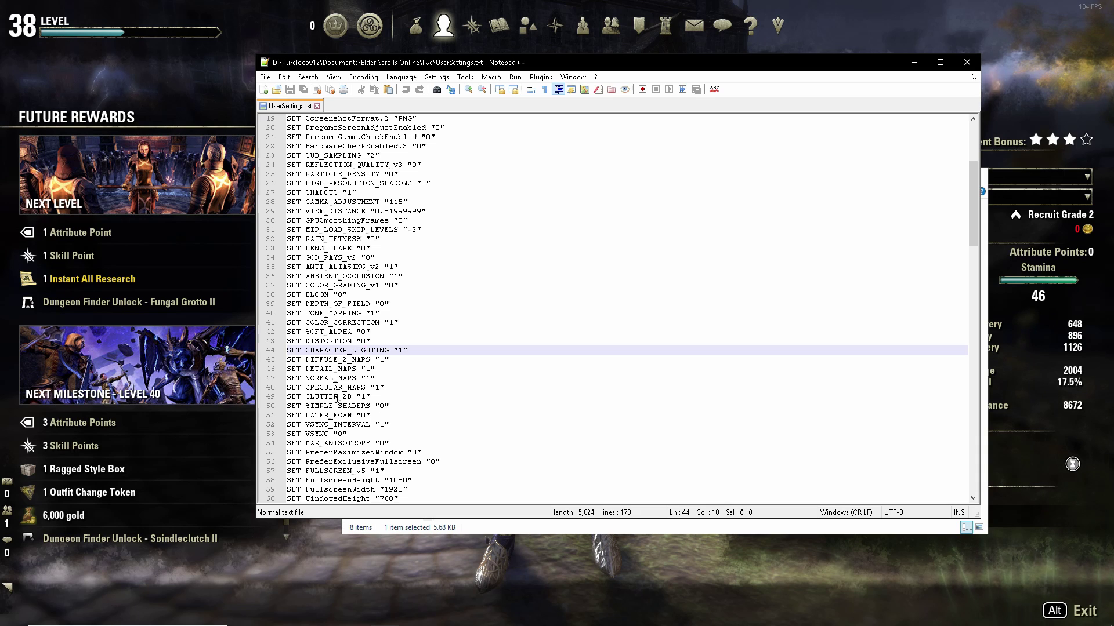
pyautogui.scroll(-1, 398, 403)
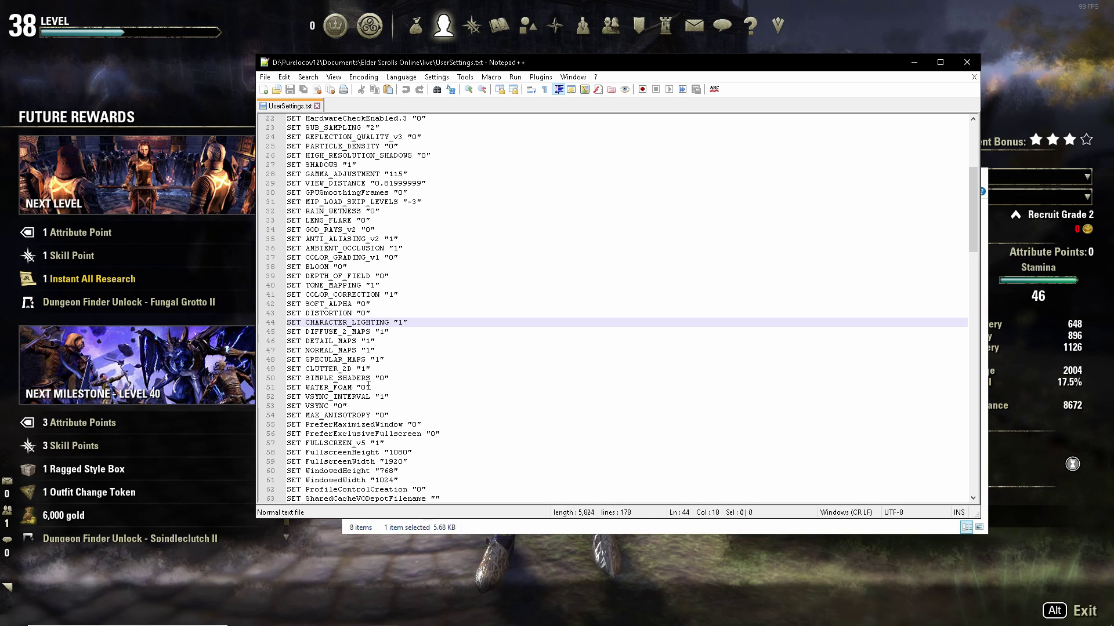
pyautogui.scroll(-1, 425, 364)
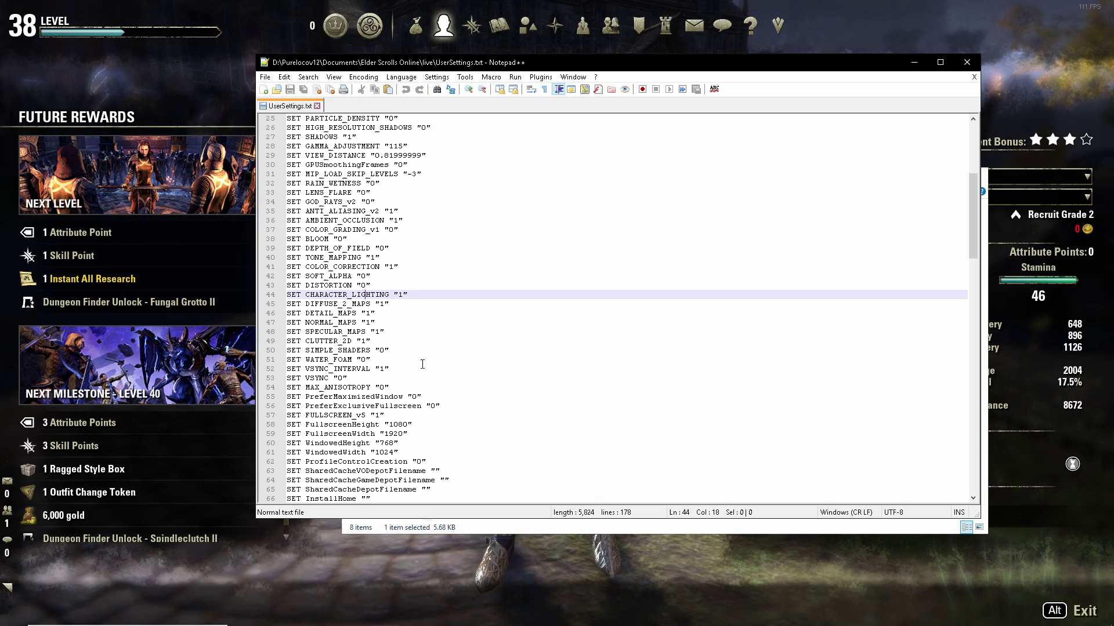
pyautogui.scroll(-1, 422, 365)
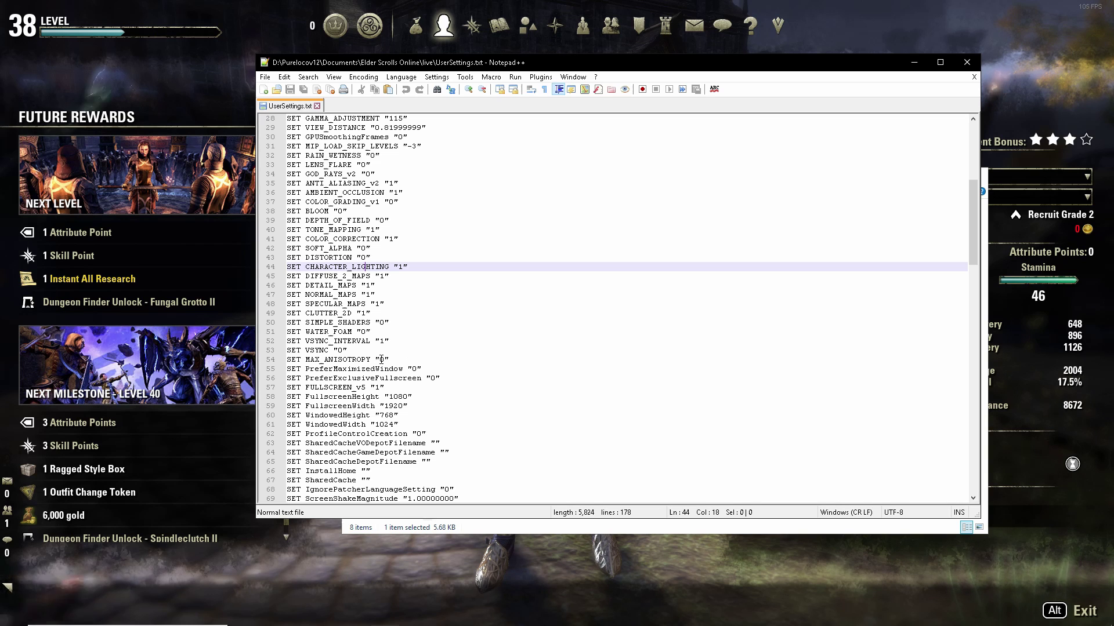
pyautogui.scroll(-1, 405, 362)
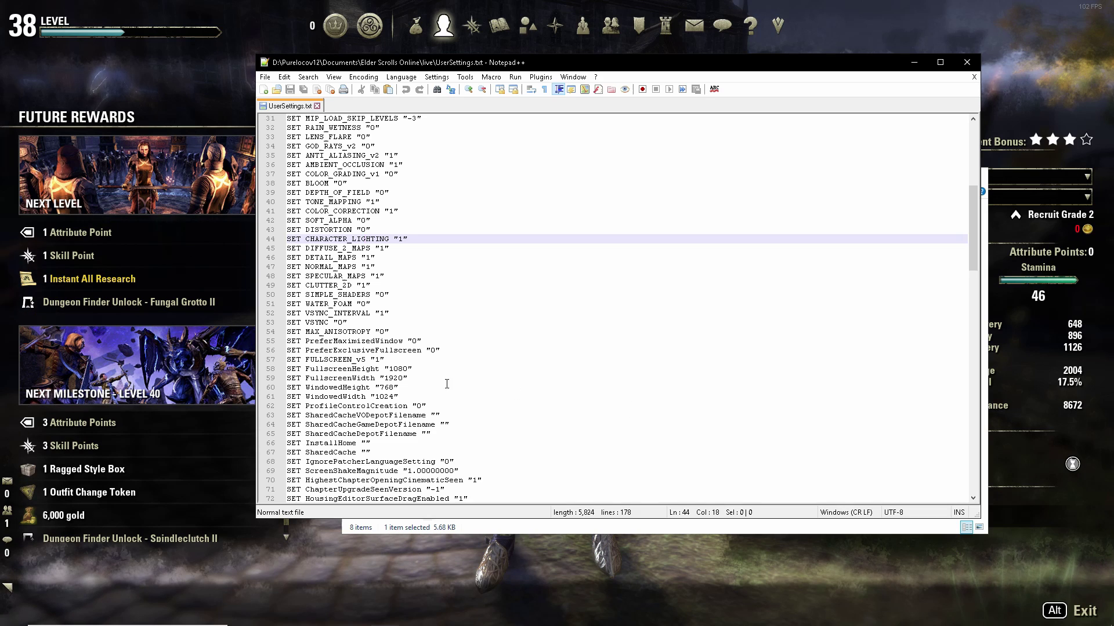
# Check the FullscreenHeight, FullscreenWidth, WindowedHeight and WindowedWidth resolution entries
pyautogui.click(412, 369)
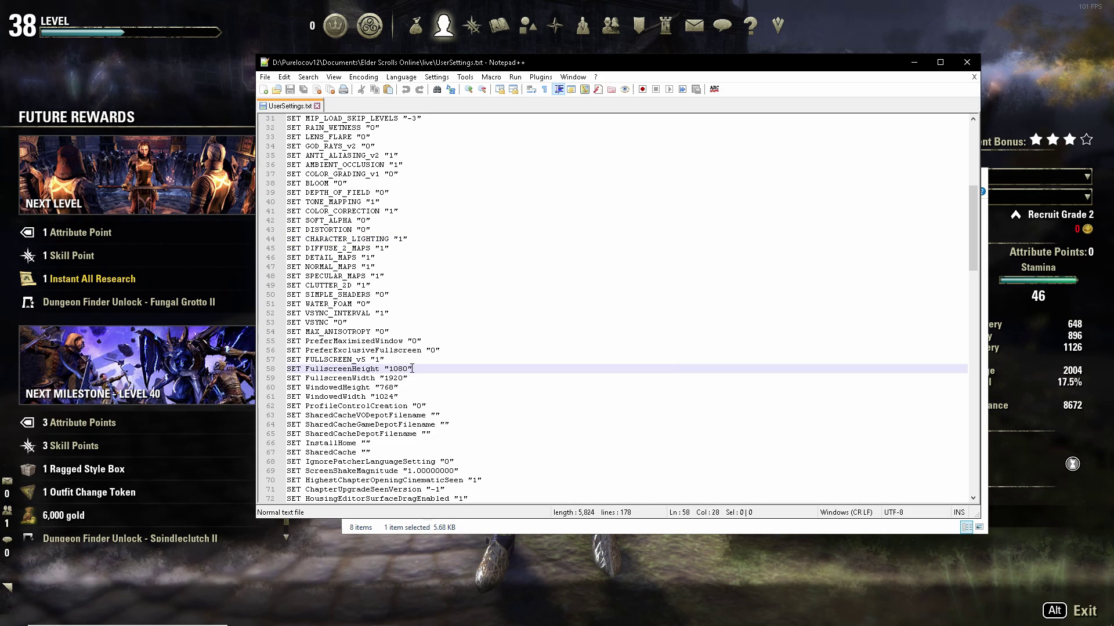
pyautogui.click(413, 381)
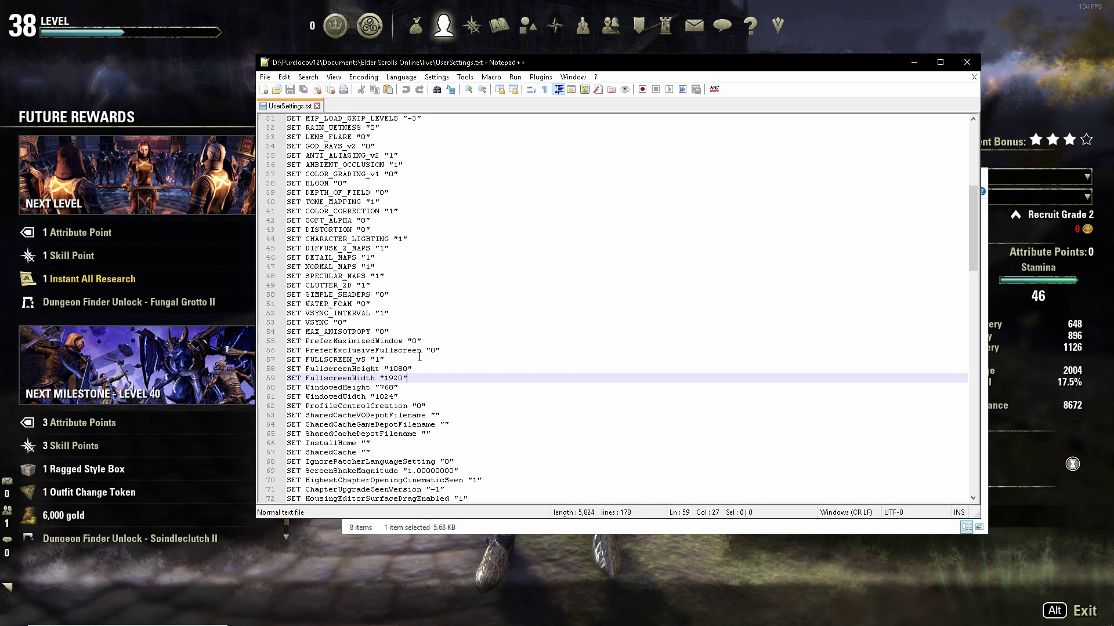
pyautogui.click(417, 392)
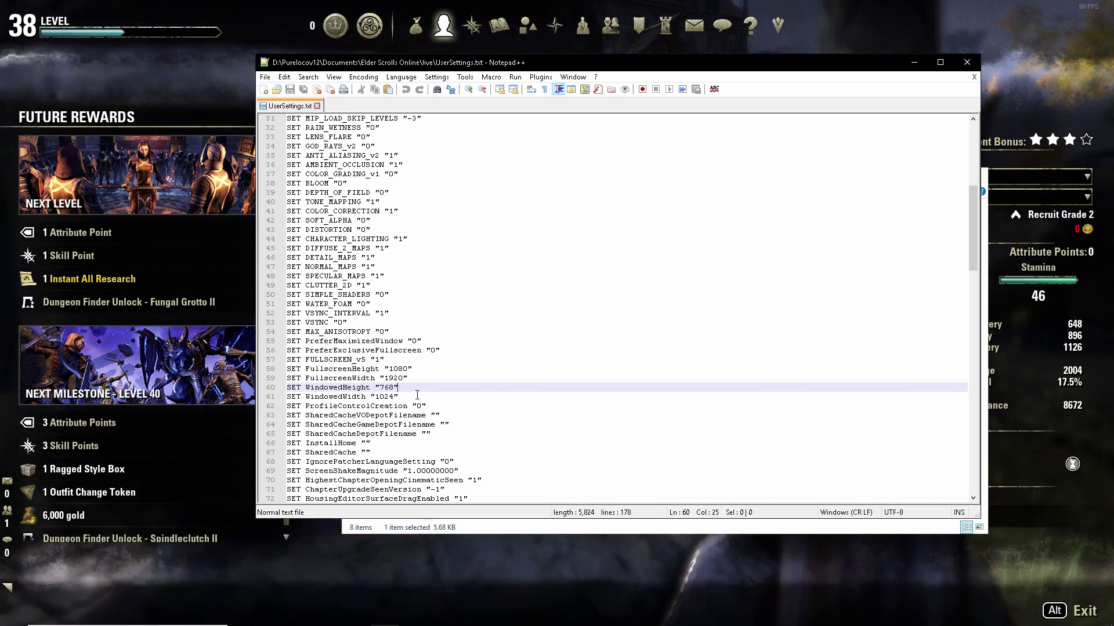
pyautogui.moveTo(417, 397); pyautogui.dragTo(412, 390)
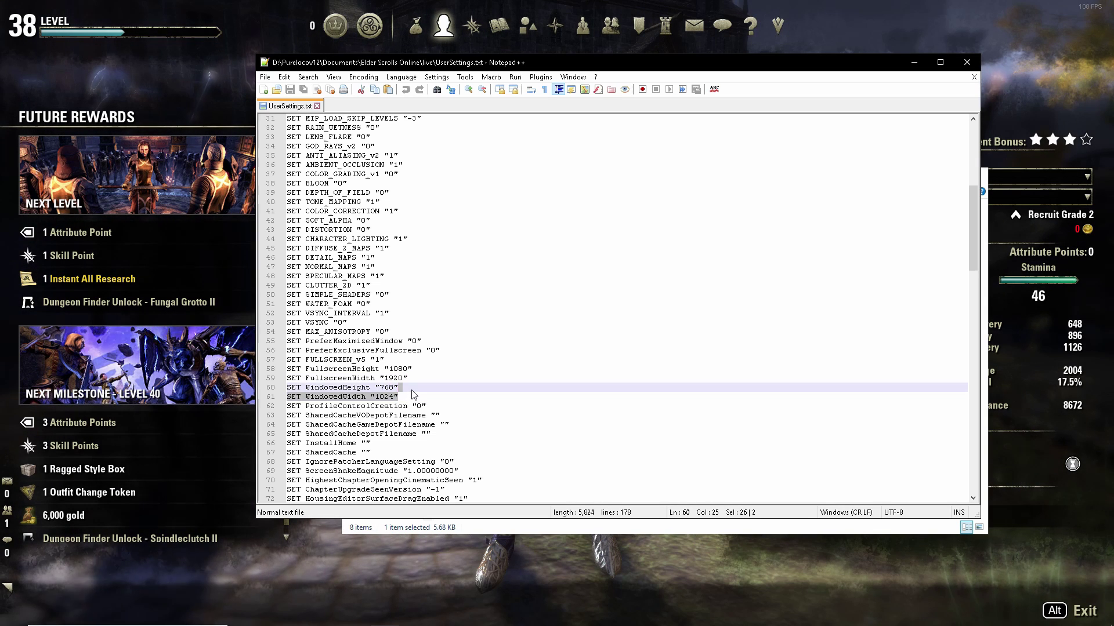
pyautogui.click(413, 388)
# Find the CPU-related entries further down the file and examine MaxCoresToUse.4, RequestedNumJobThreads and RequestedNumWorkerThreads
pyautogui.scroll(-4, 311, 409)
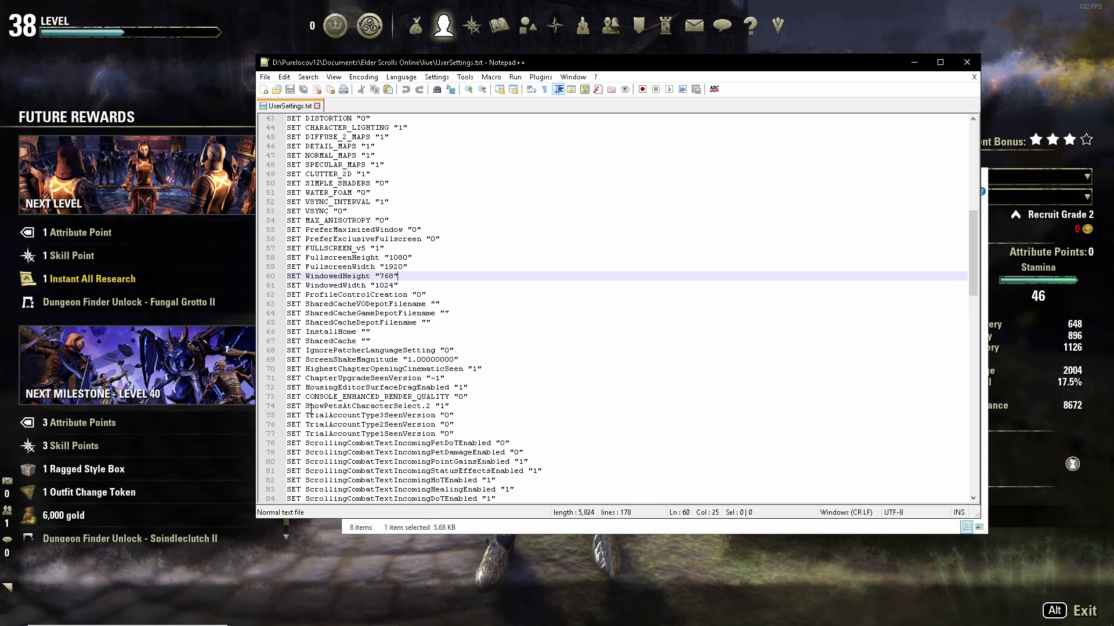
pyautogui.scroll(-12, 311, 410)
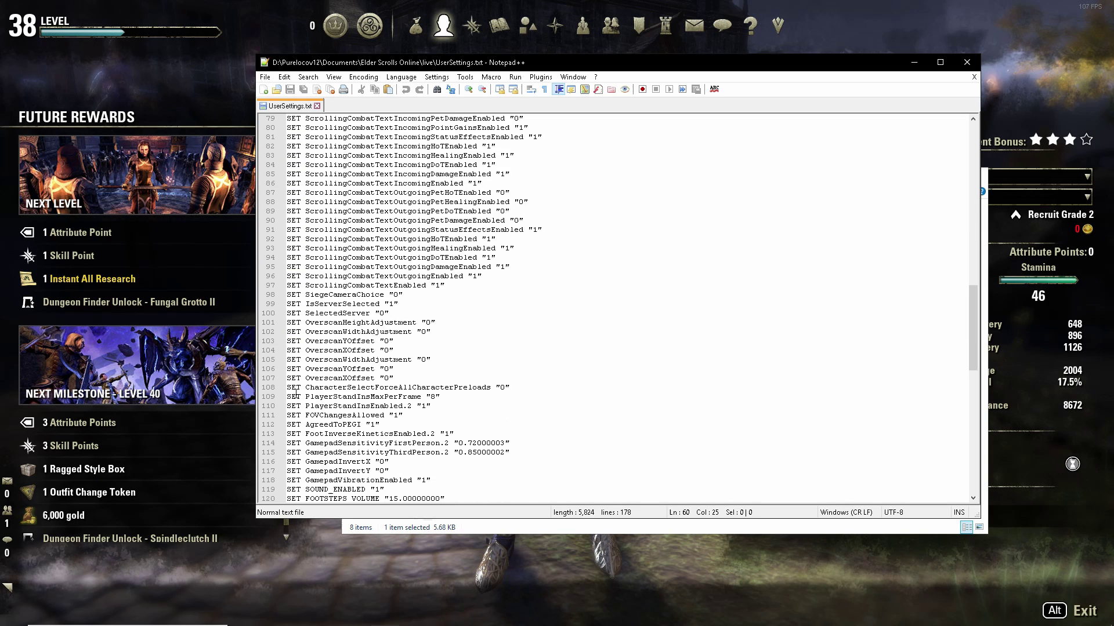
pyautogui.scroll(-7, 296, 394)
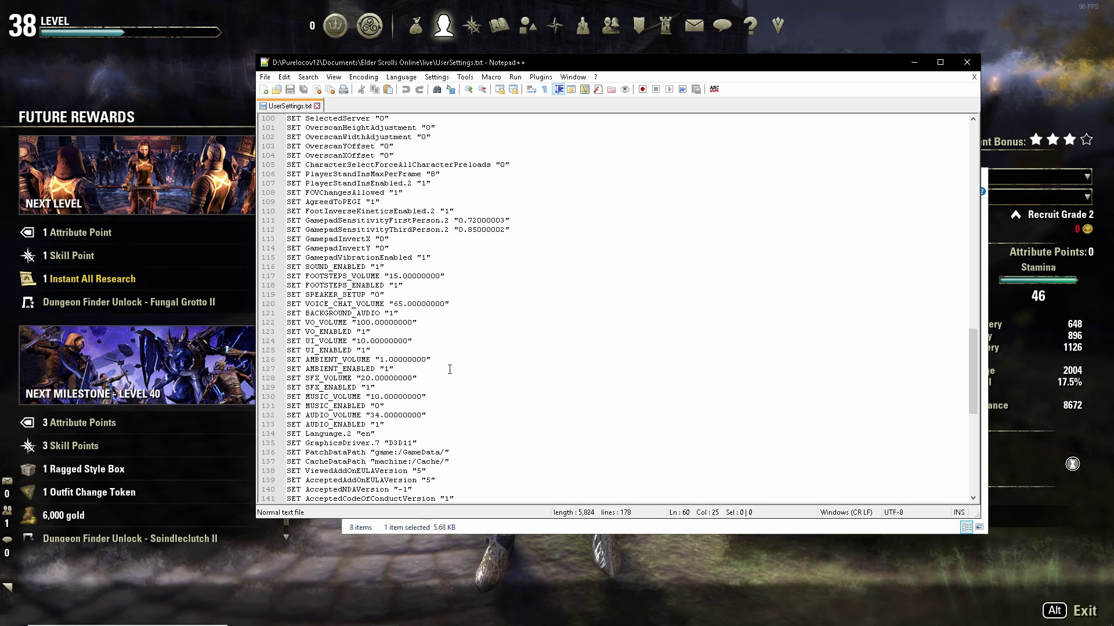
pyautogui.scroll(-4, 449, 369)
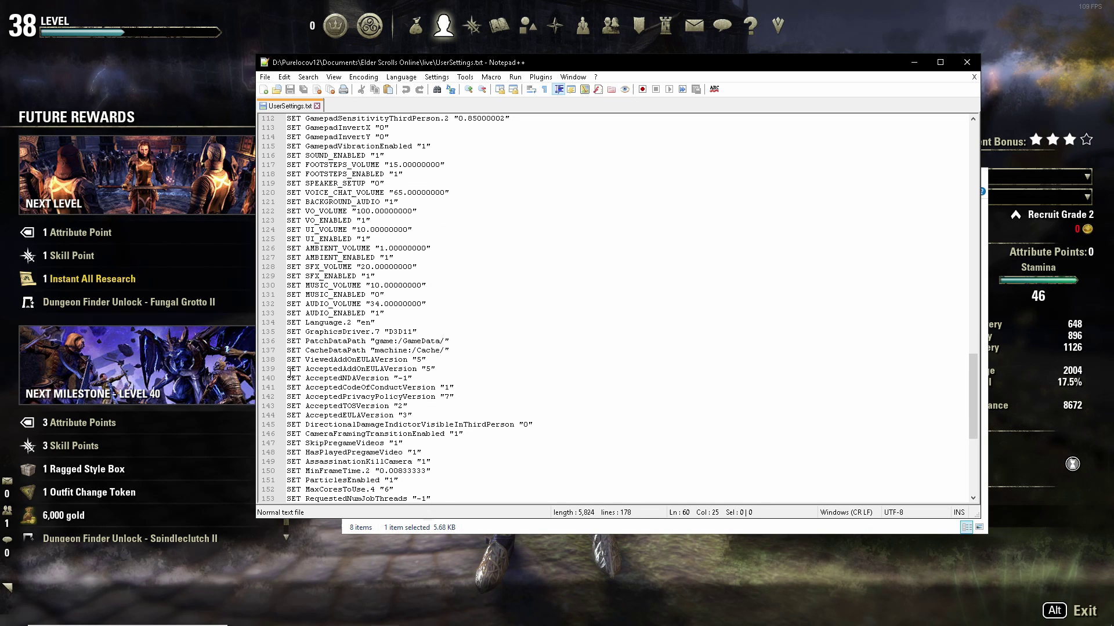
pyautogui.scroll(-2, 290, 373)
pyautogui.scroll(-1, 318, 396)
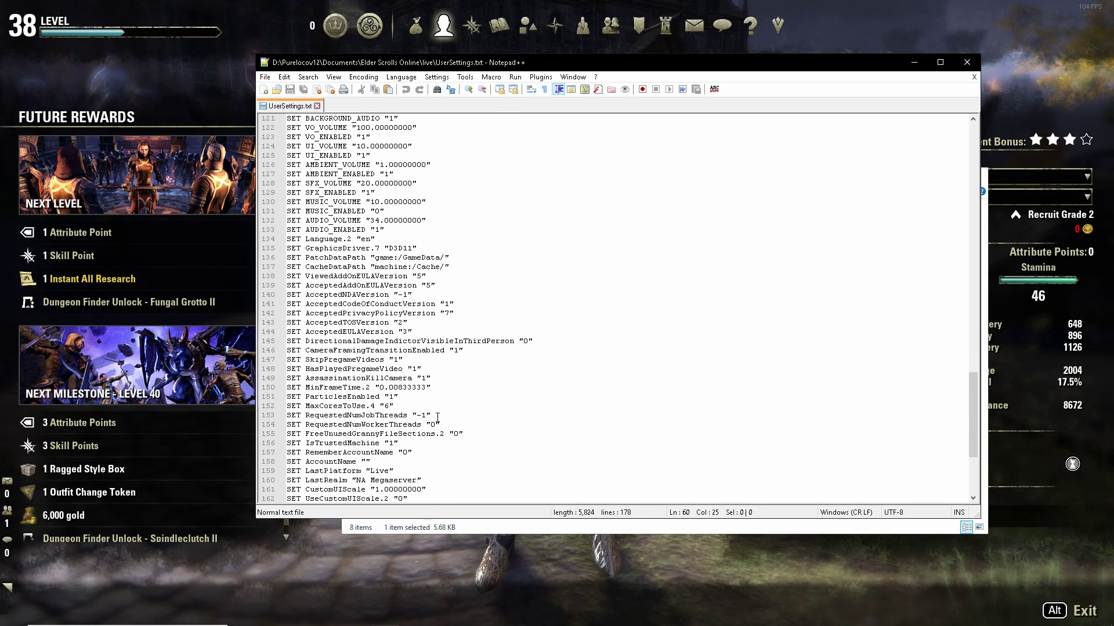
pyautogui.click(403, 406)
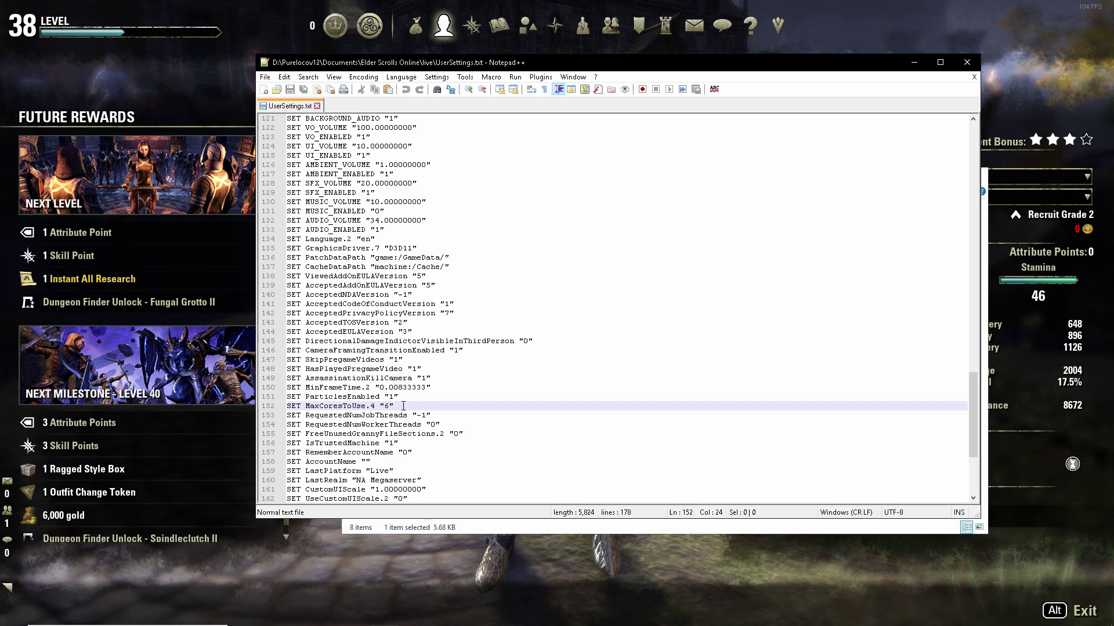
pyautogui.press('Left')
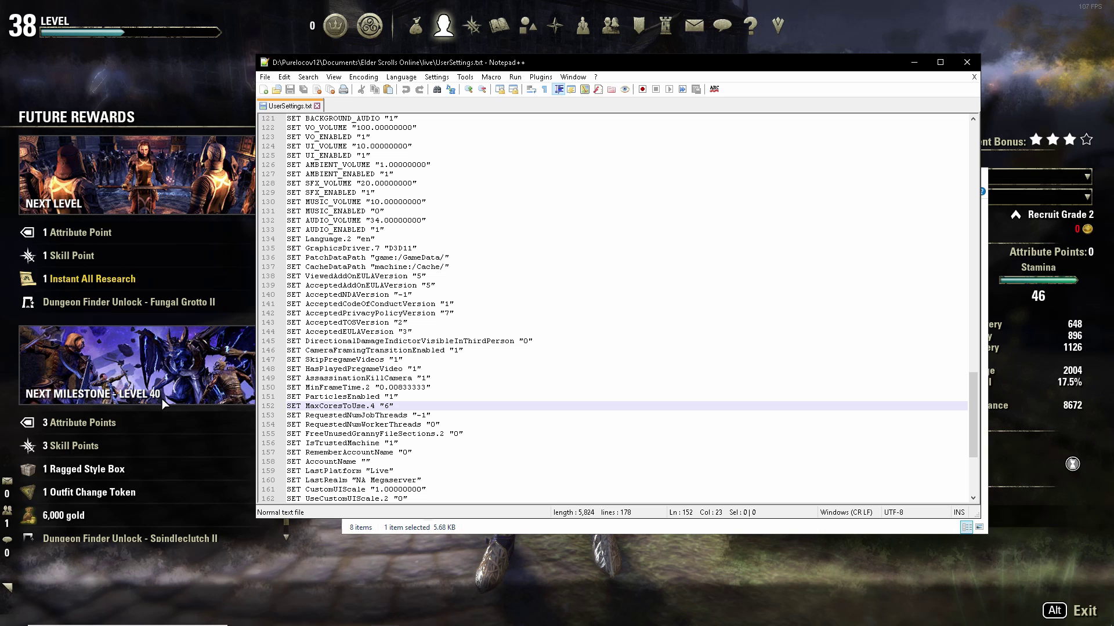
pyautogui.click(384, 419)
pyautogui.click(348, 425)
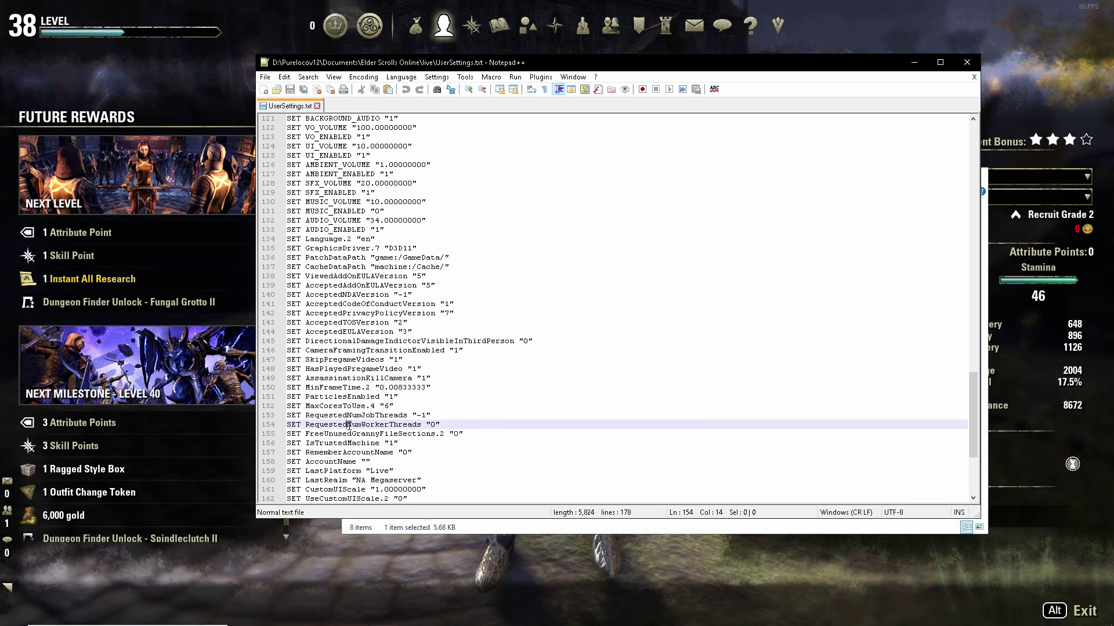
# Review the remaining UserSettings.txt entries below RequestedNumWorkerThreads down to MaxNetworkReadBuffer, and go back up through the file
pyautogui.click(439, 424)
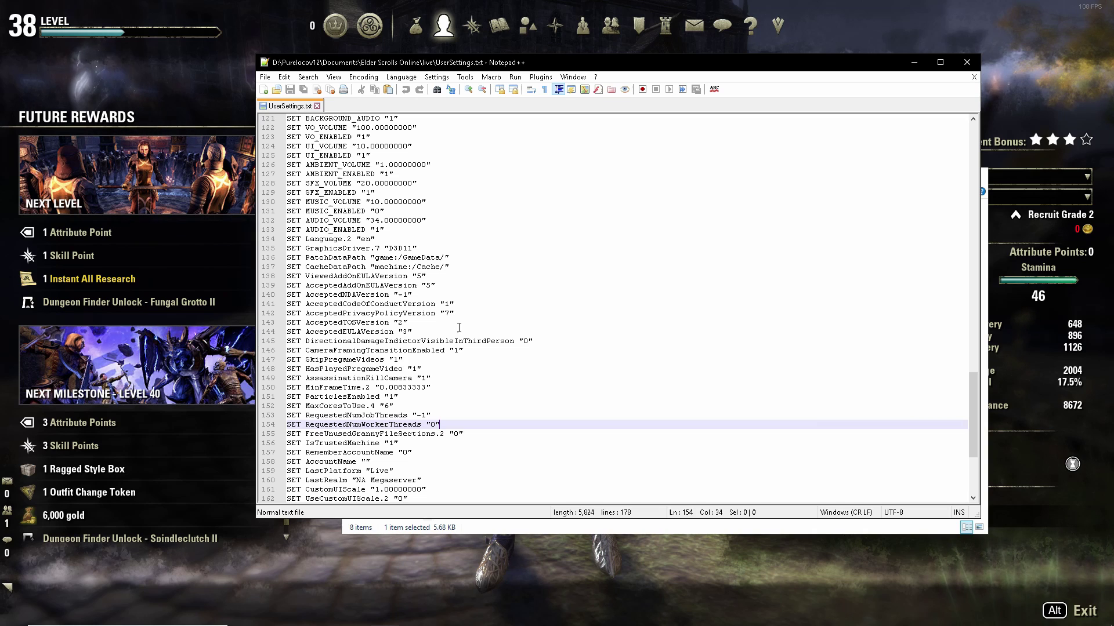
pyautogui.scroll(-2, 459, 328)
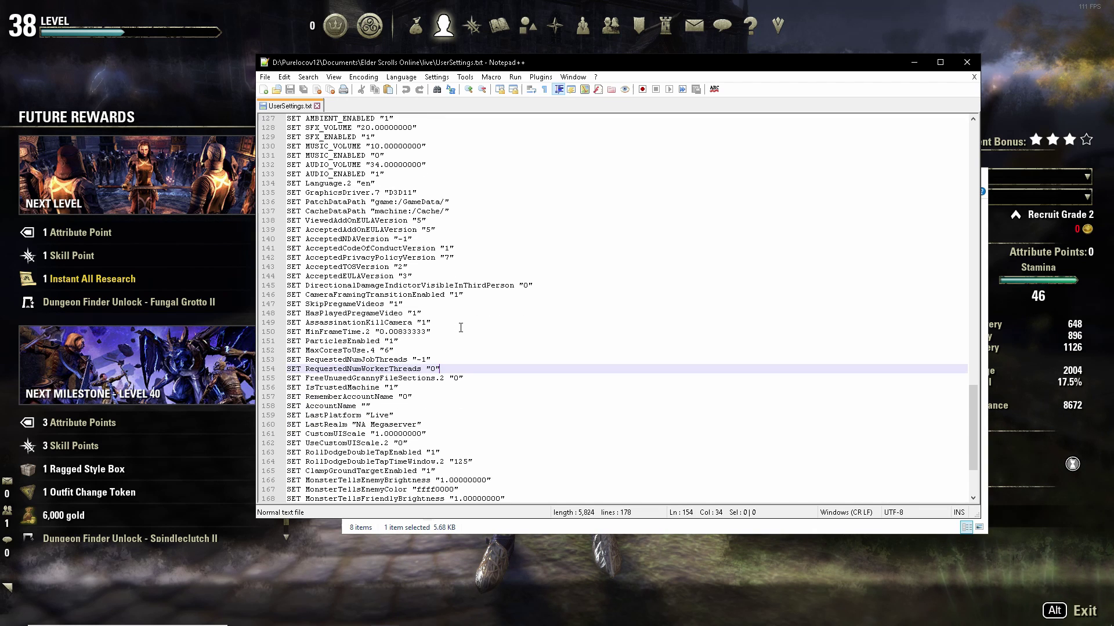
pyautogui.scroll(-4, 421, 349)
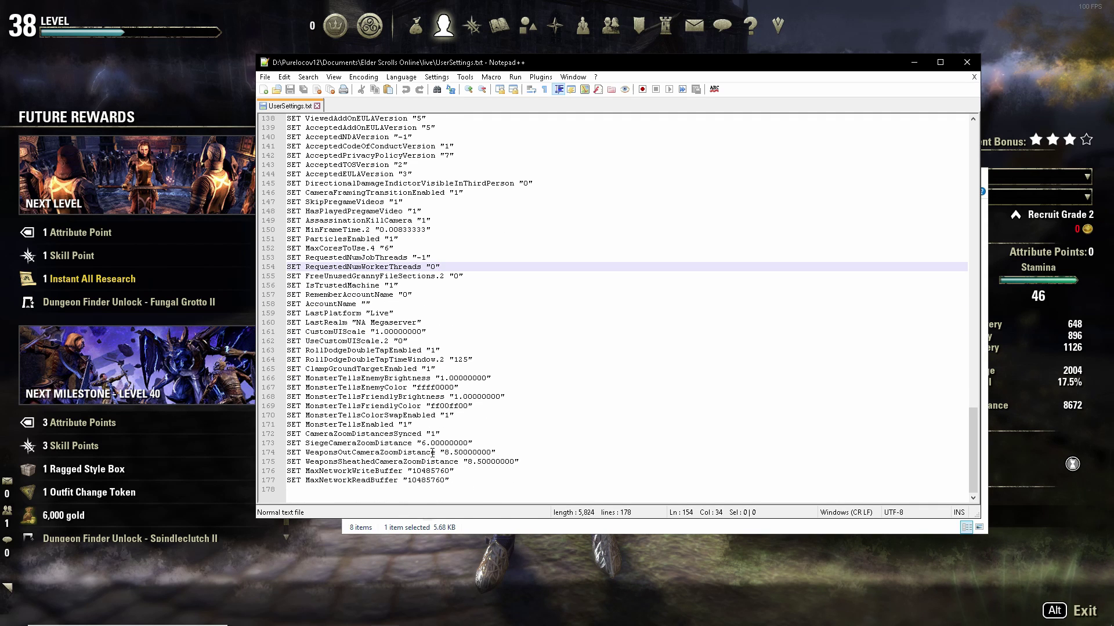
pyautogui.scroll(1, 358, 475)
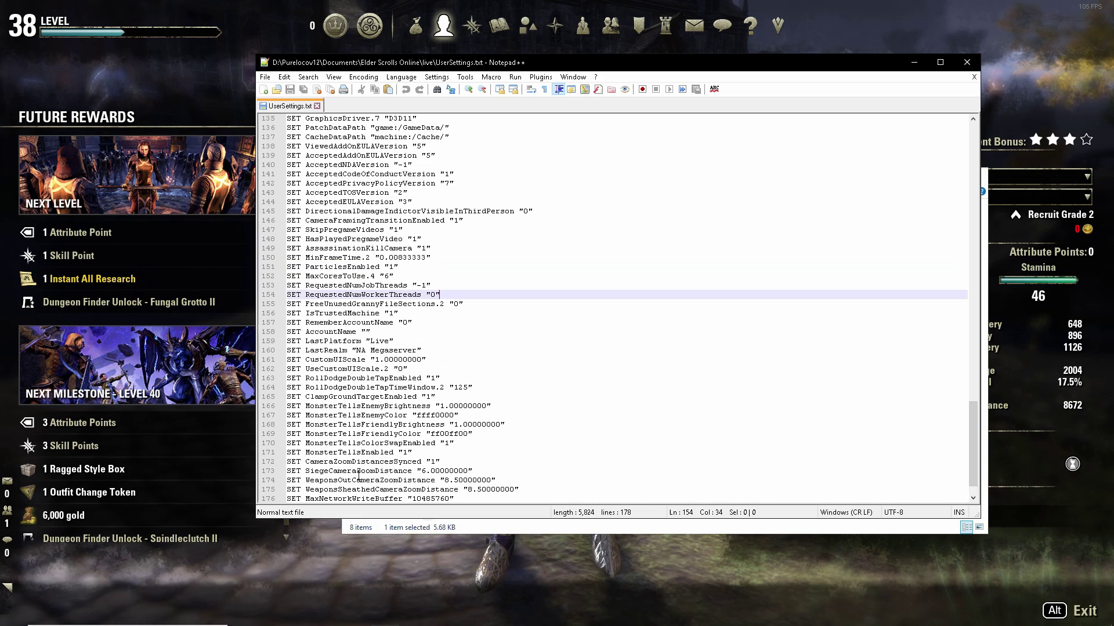
pyautogui.scroll(1, 358, 476)
pyautogui.scroll(-2, 383, 452)
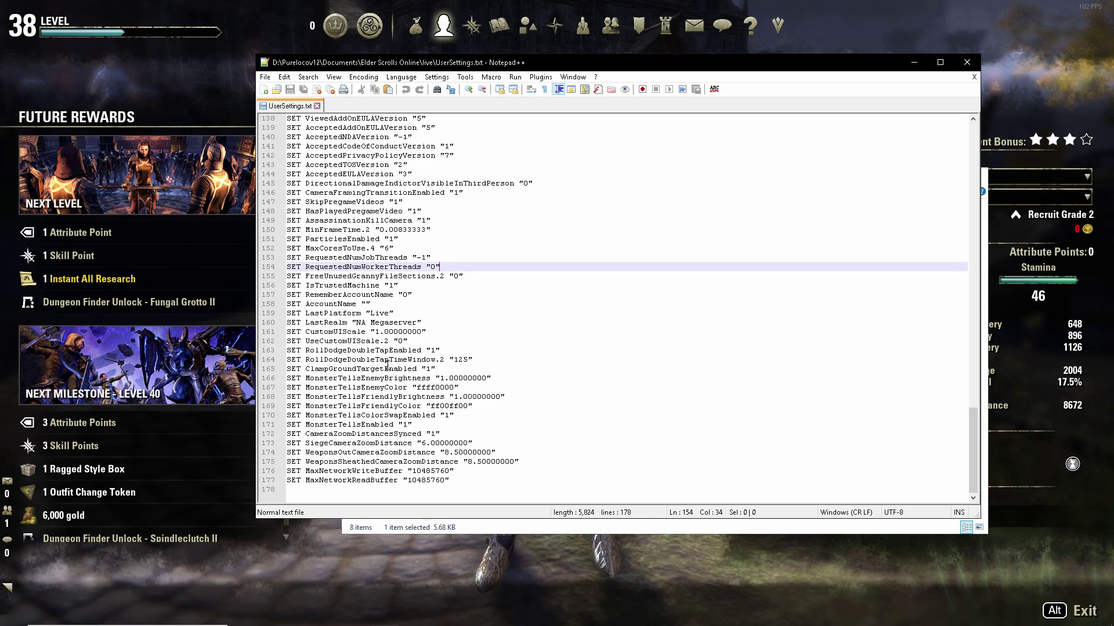
pyautogui.scroll(12, 387, 364)
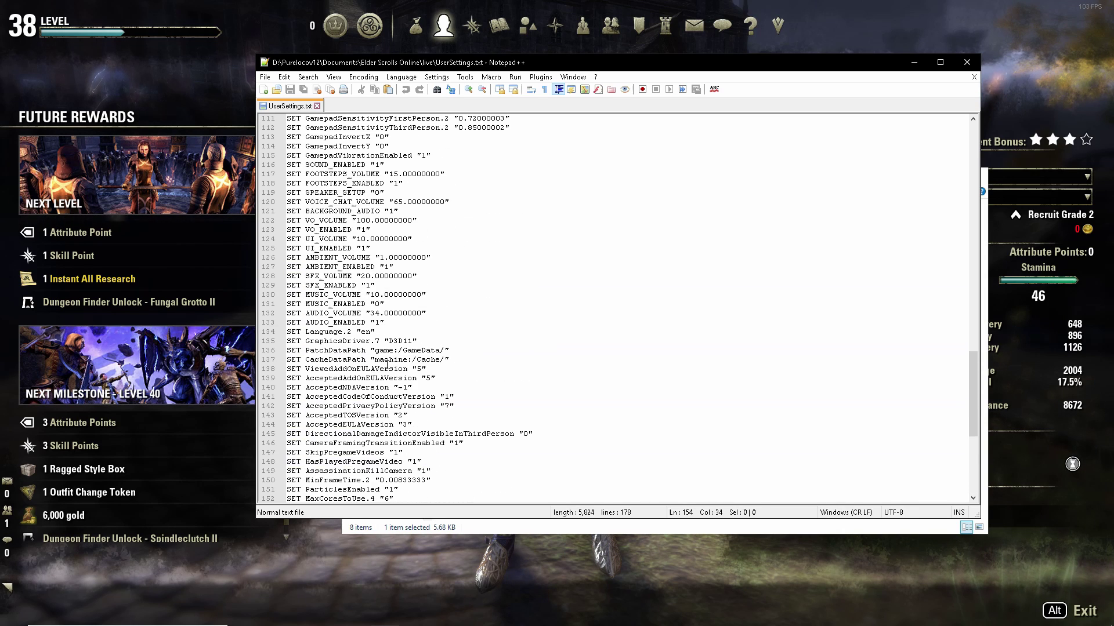
pyautogui.scroll(3, 386, 365)
pyautogui.scroll(9, 387, 365)
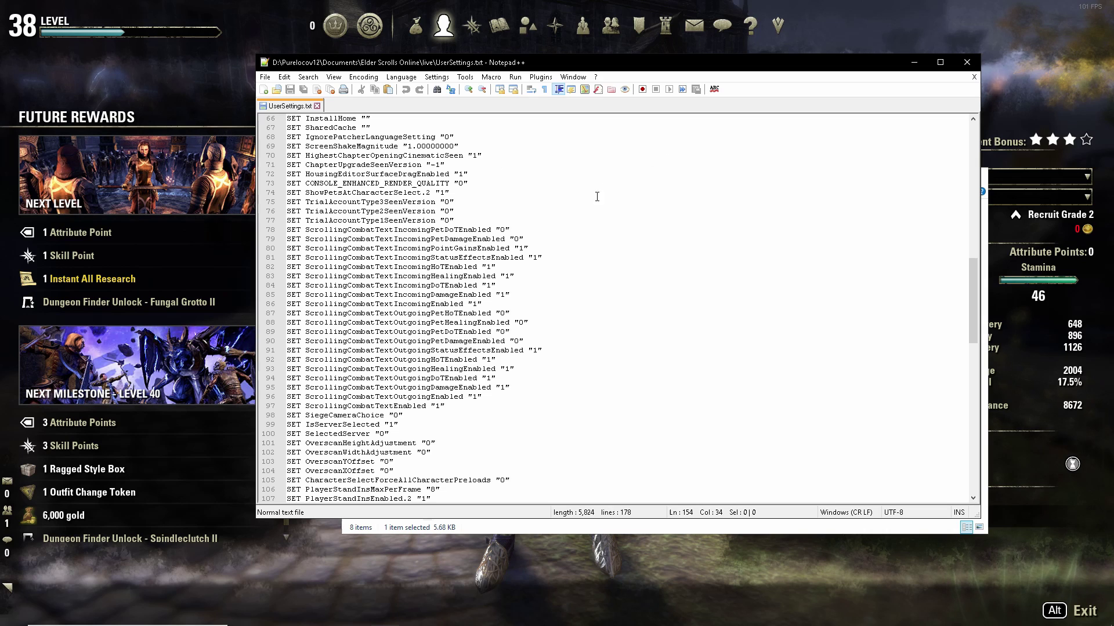
# Close UserSettings.txt and its folder window, and leave the character screen to return to the game world
pyautogui.click(959, 65)
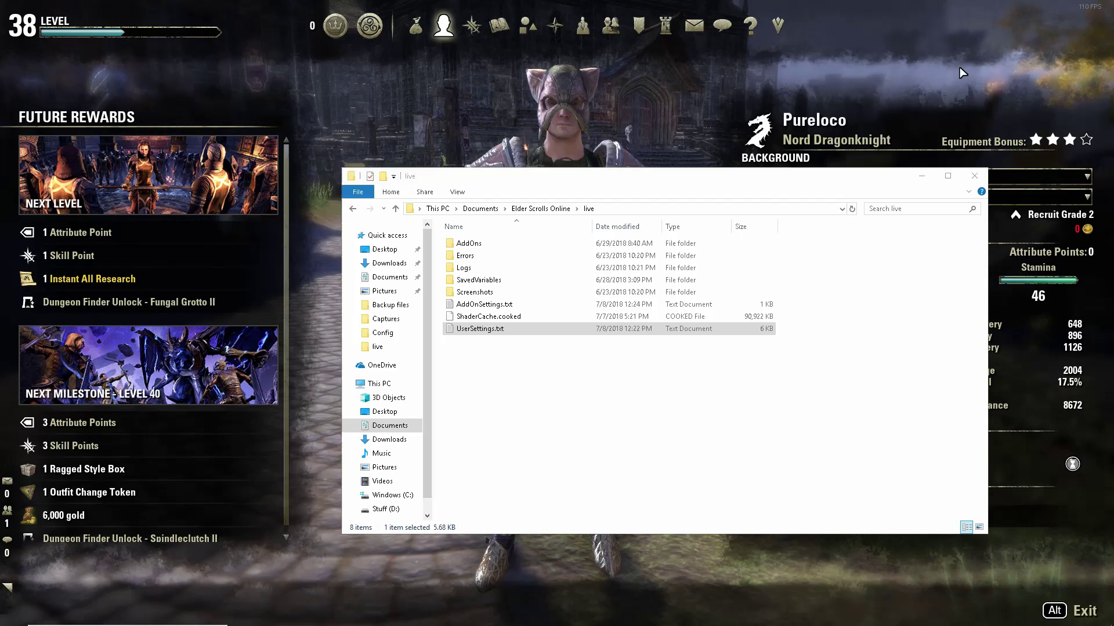
pyautogui.click(975, 176)
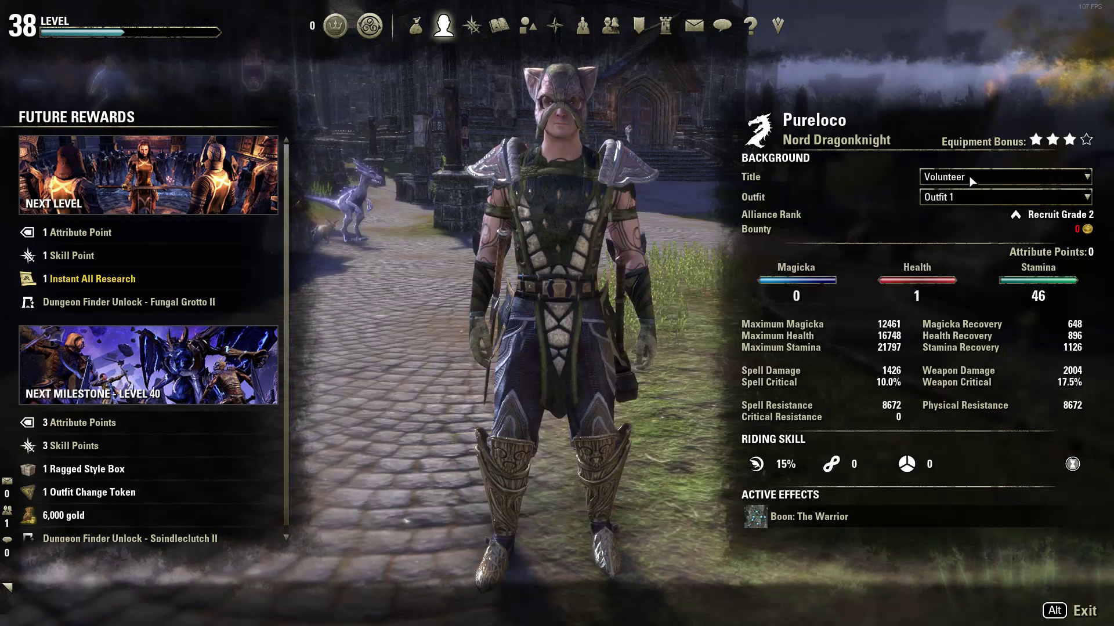
pyautogui.press('alt')
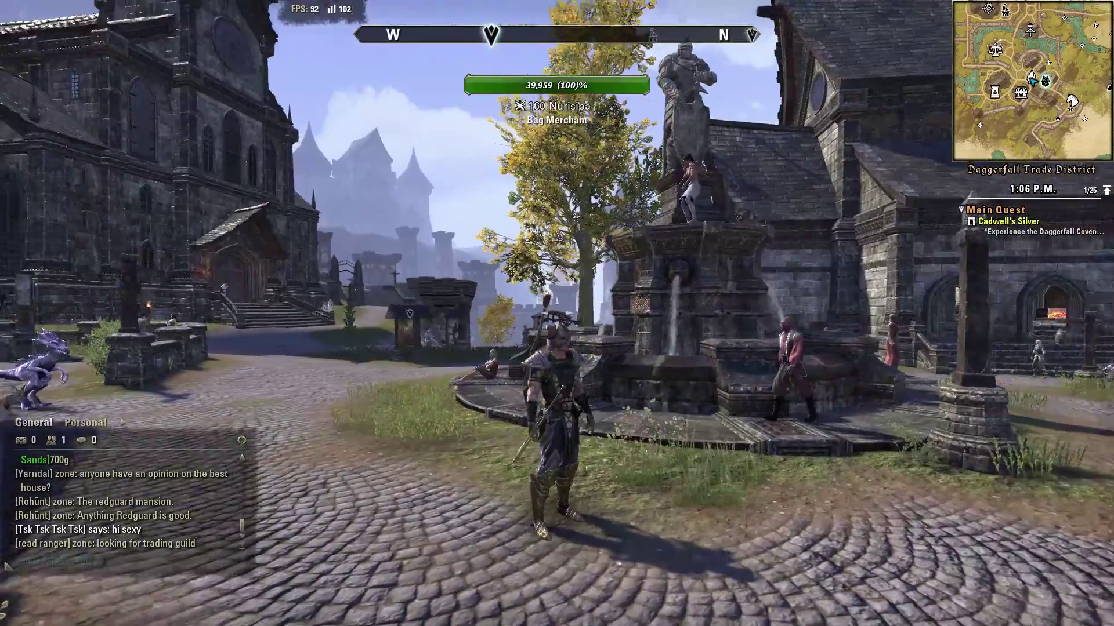
pyautogui.press('ctrl')
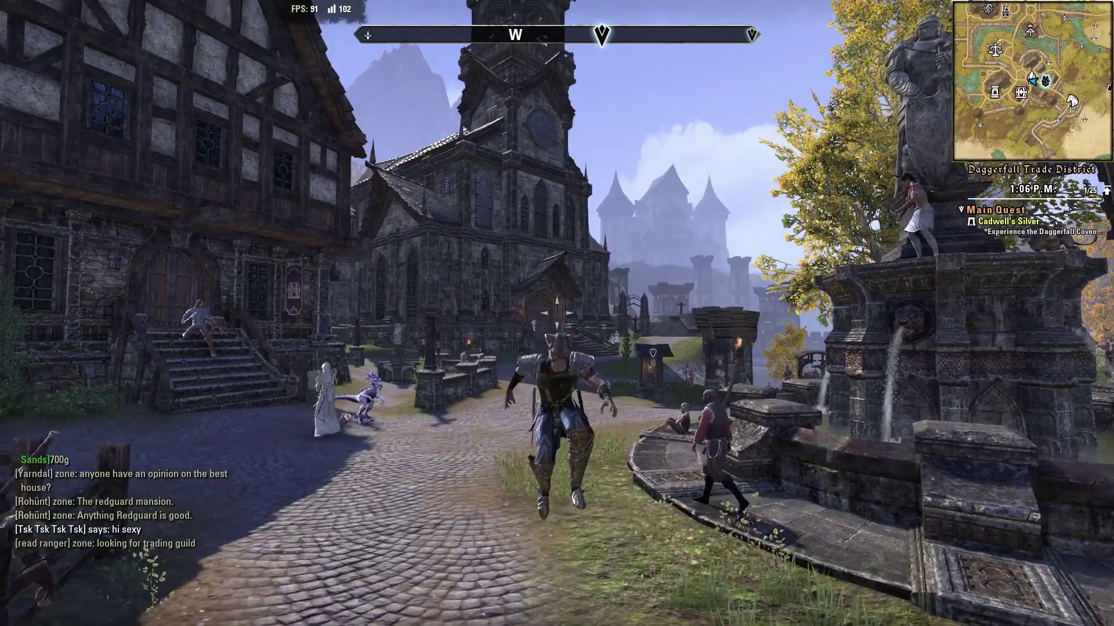
pyautogui.press('ctrl')
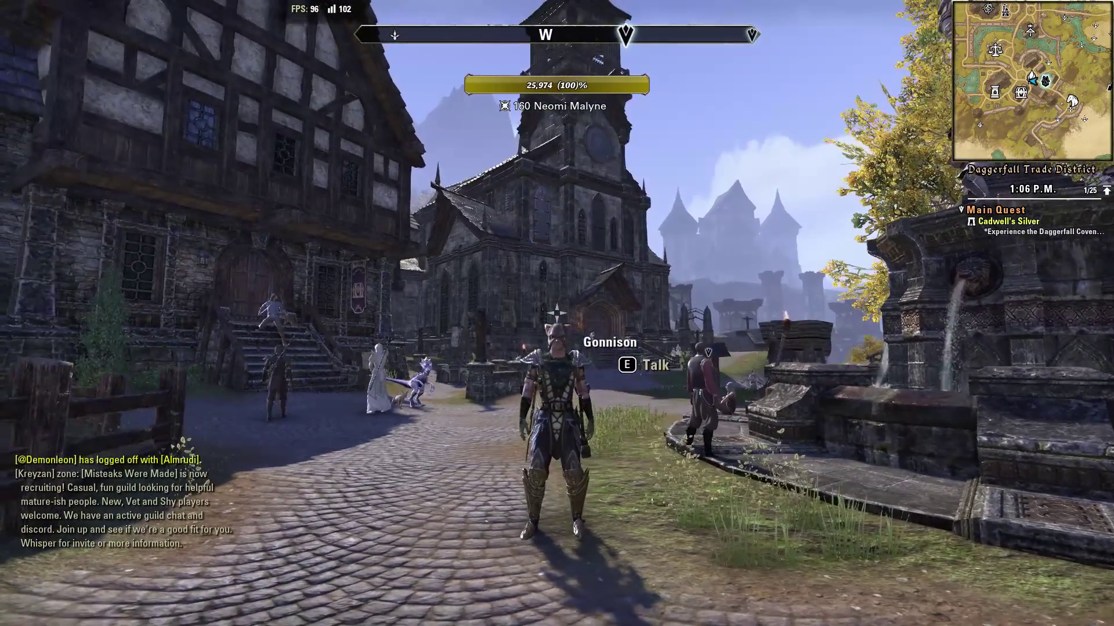
# Open the game's video settings and check the water reflection, particle and view distance options
pyautogui.press('Escape')
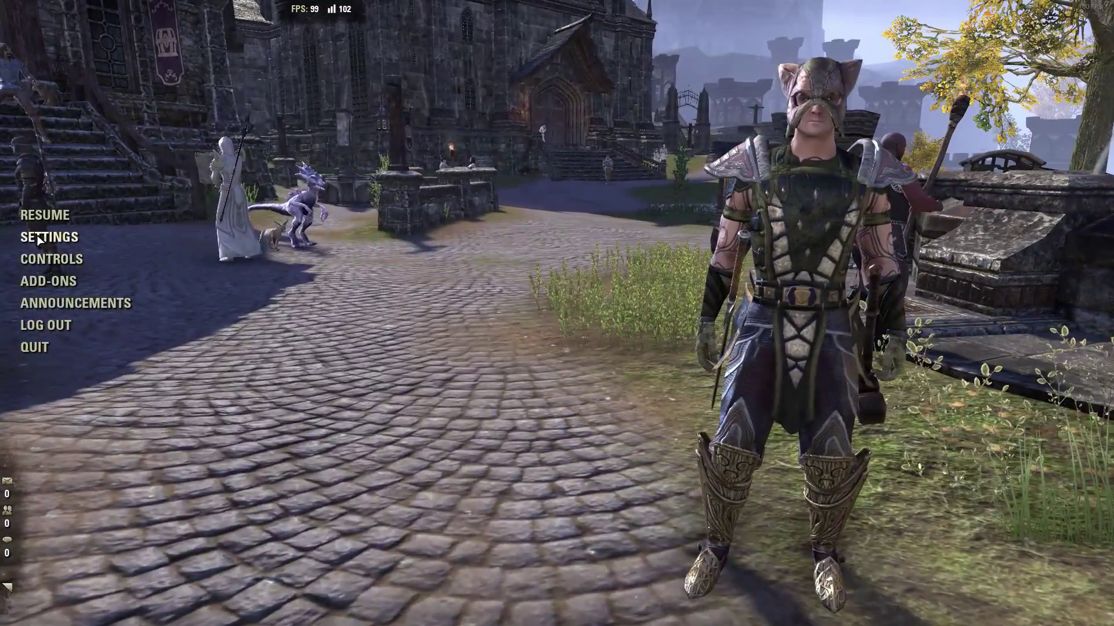
pyautogui.click(18, 235)
pyautogui.scroll(-3, 240, 319)
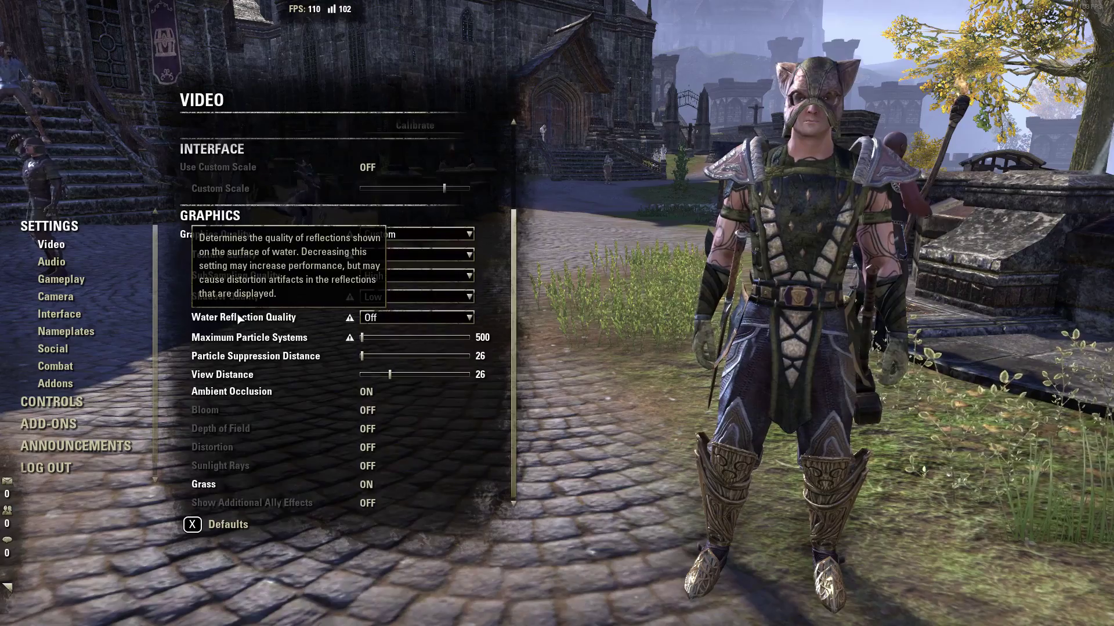
pyautogui.scroll(3, 246, 317)
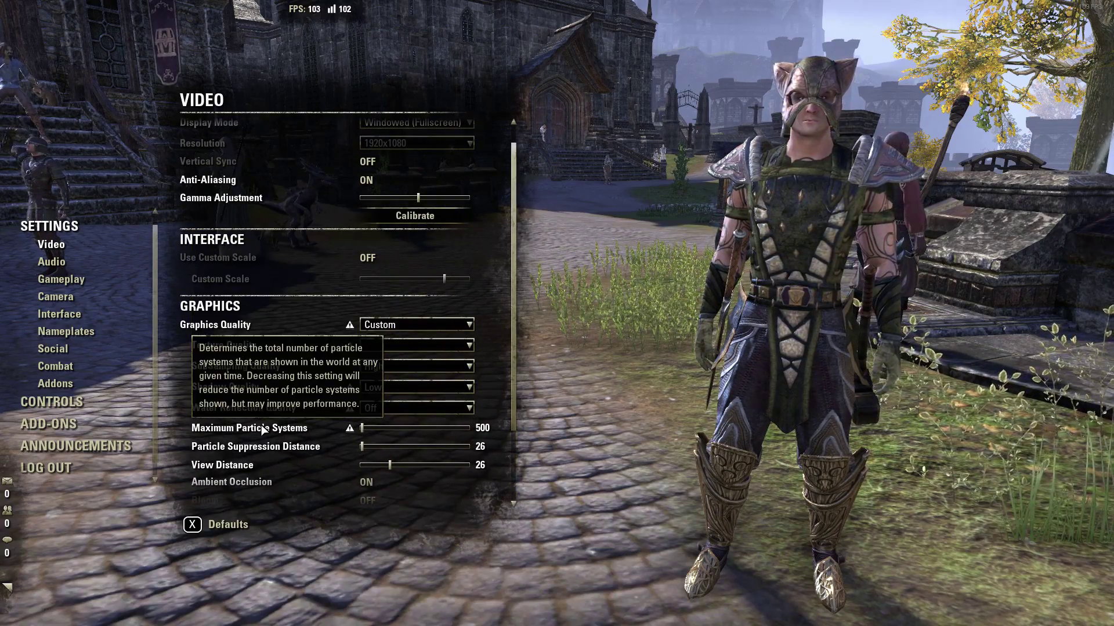
# Leave the game settings and bring UserSettings.txt back up in Notepad++ over the game
pyautogui.press('Escape')
pyautogui.press('Escape')
pyautogui.press('c')
pyautogui.hotkey('alt', 'Tab')
pyautogui.hotkey('alt', 'Tab')
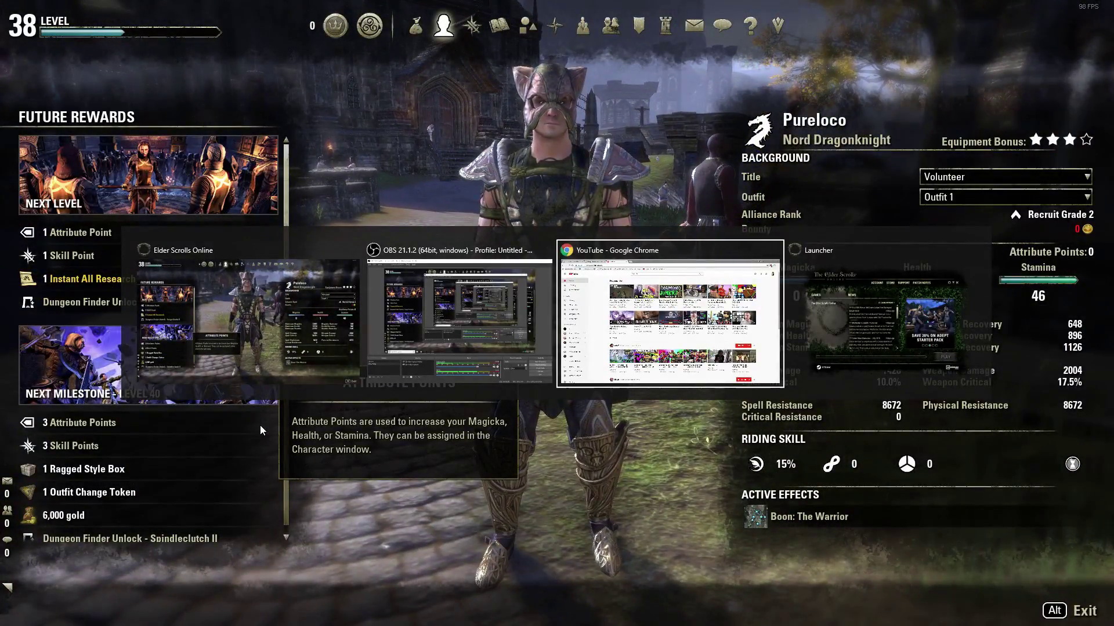
pyautogui.hotkey('alt', 'Tab')
pyautogui.hotkey('alt', 'Tab')
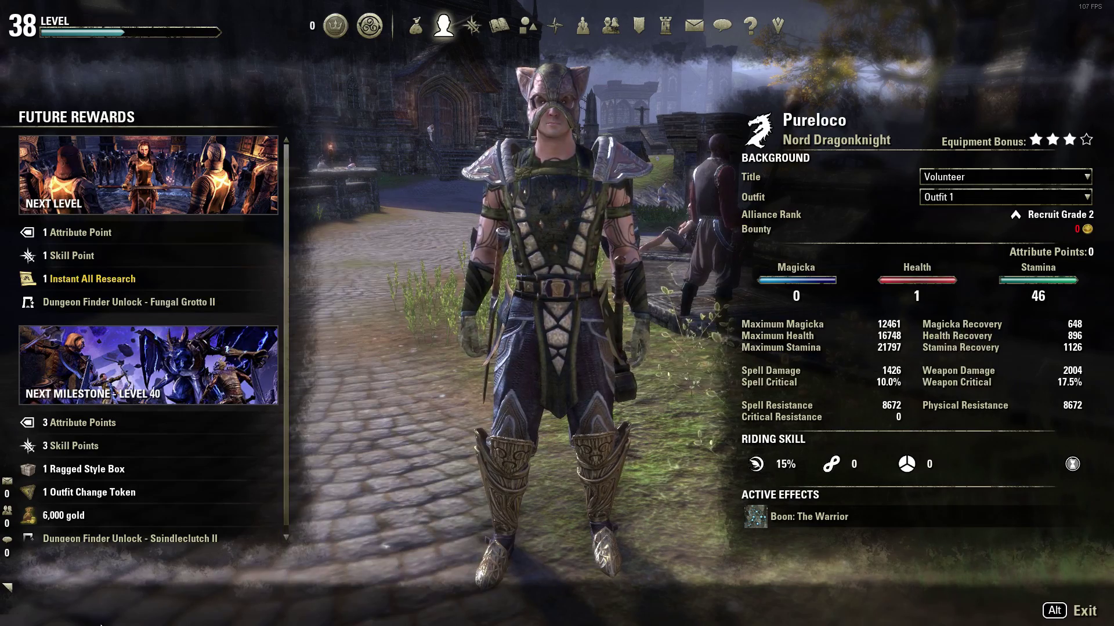
pyautogui.hotkey('alt', 'Tab')
pyautogui.hotkey('alt', 'Tab')
pyautogui.hotkey('alt', 'Tab')
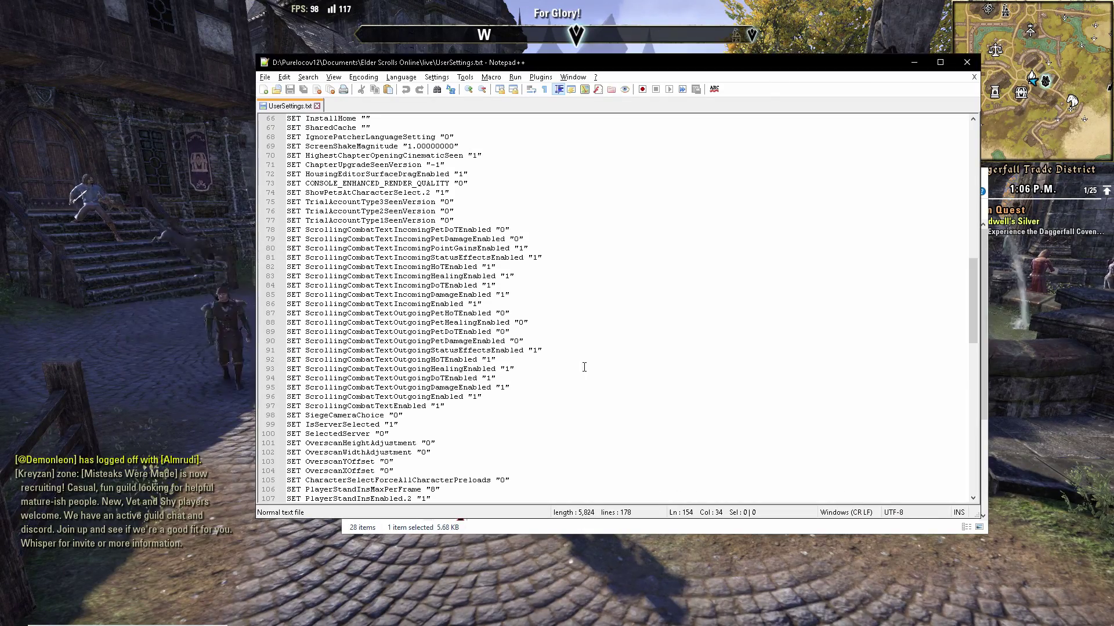
# Check the PFX_SUPPRESS_DISTANCE_v2, PFX_GLOBAL_MAXIMUM and DistantFoliageEnabled entries near the start of the file, and put the editor and folder windows away
pyautogui.scroll(14, 546, 249)
pyautogui.scroll(8, 546, 249)
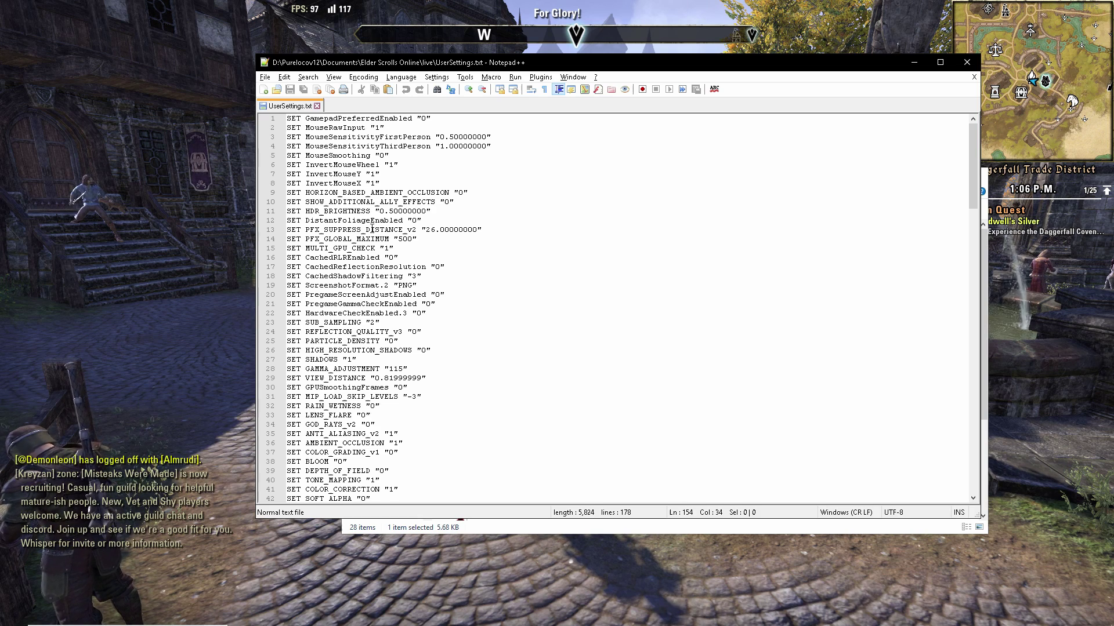
pyautogui.click(371, 229)
pyautogui.click(370, 238)
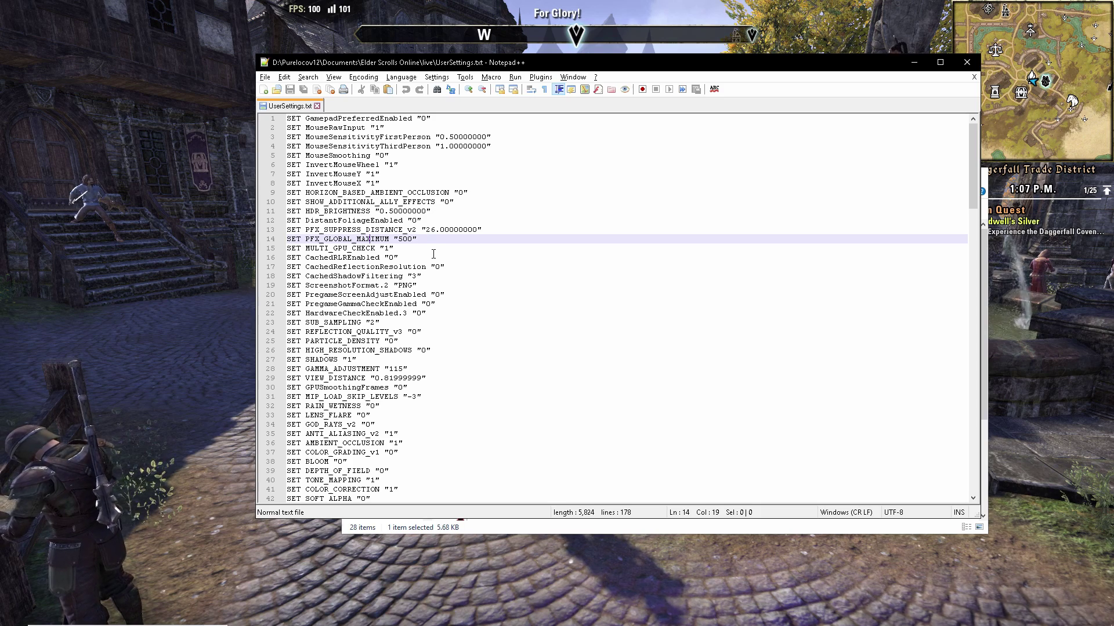
pyautogui.click(464, 230)
pyautogui.click(394, 238)
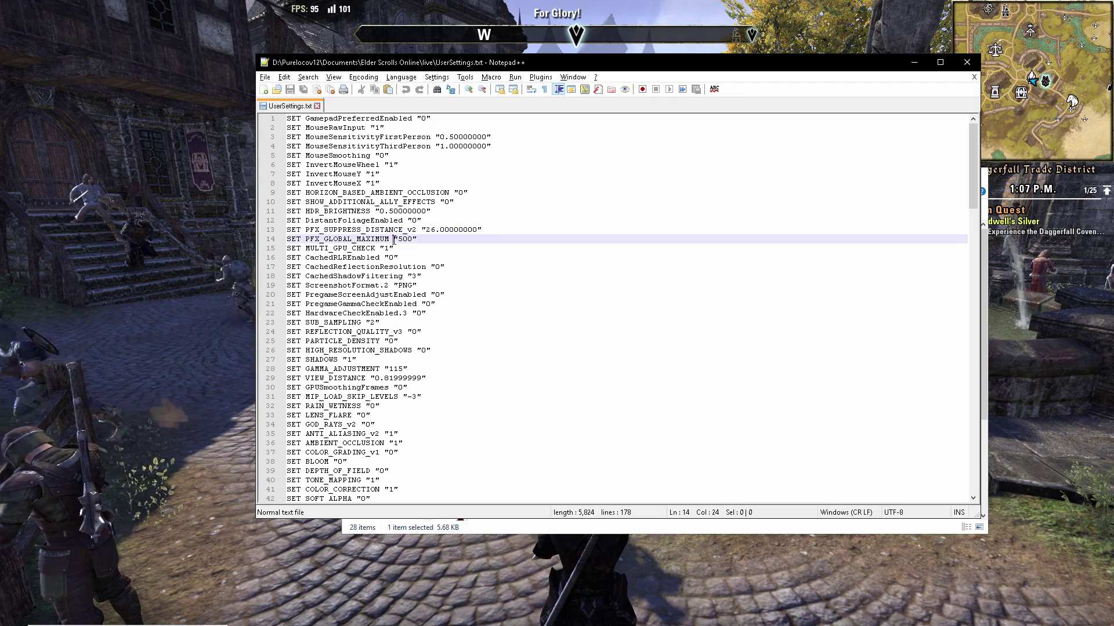
pyautogui.click(392, 230)
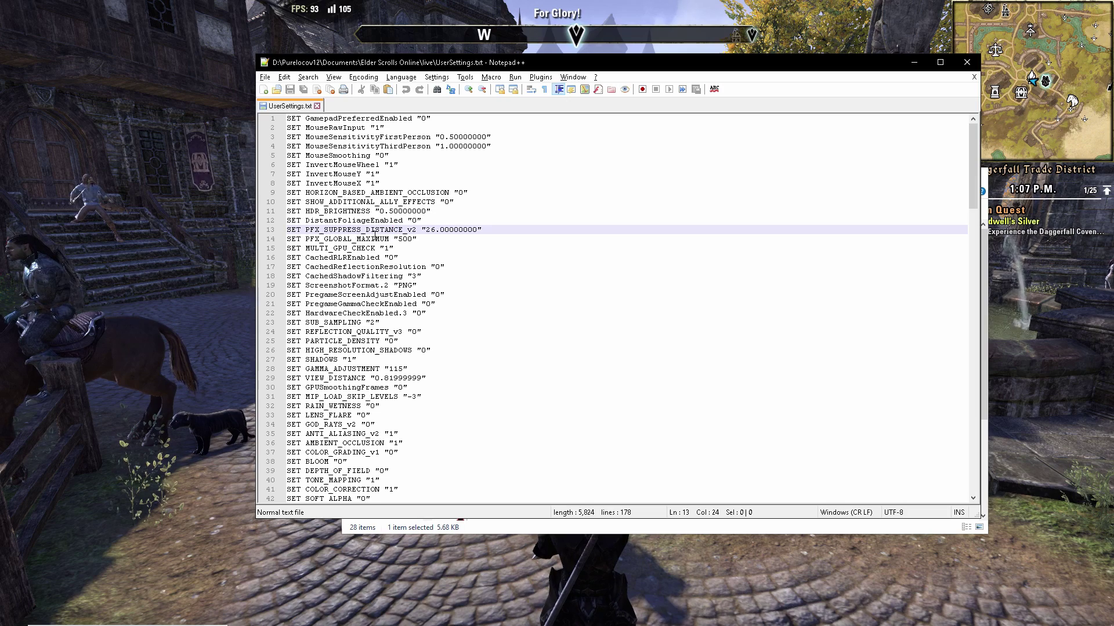
pyautogui.click(352, 220)
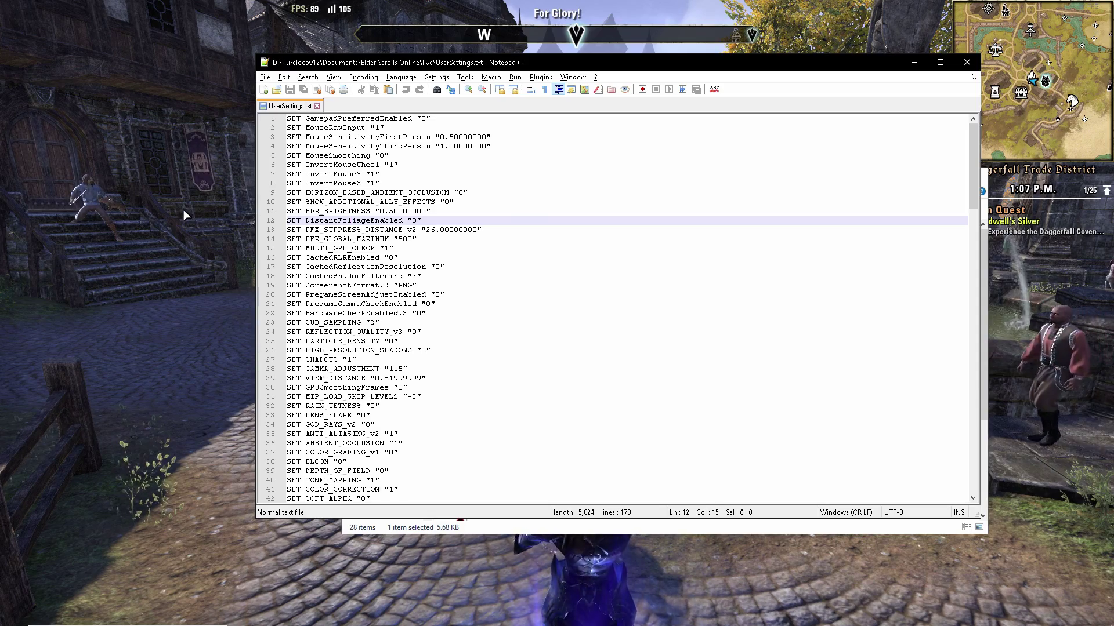
pyautogui.click(967, 62)
pyautogui.click(921, 176)
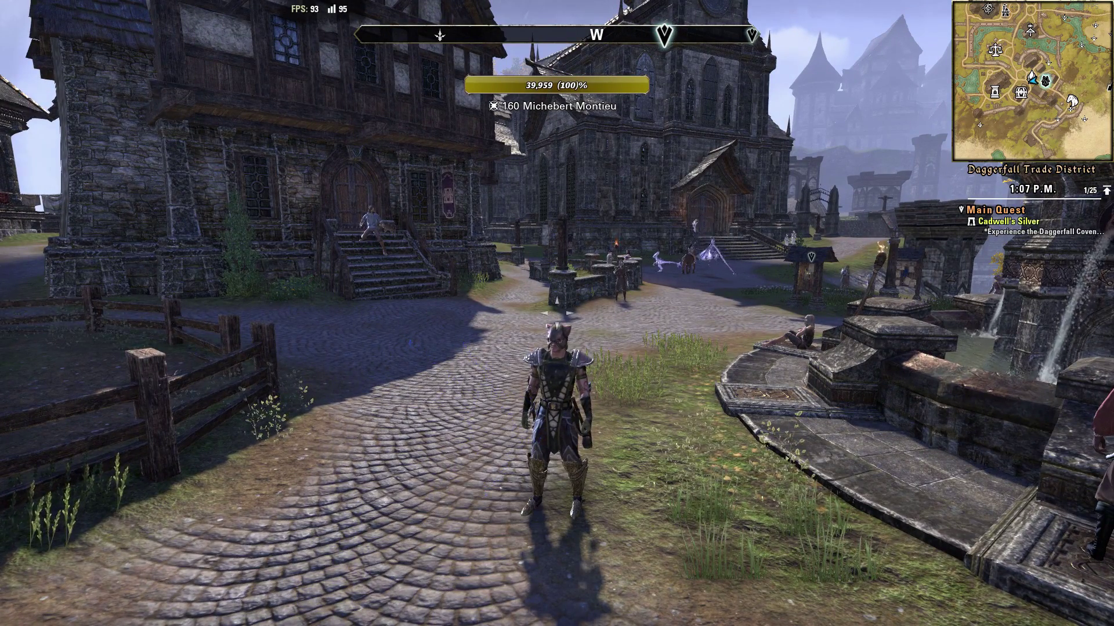
# Switch to Chrome and review the forum post that explains the individual UserSettings.txt entries
pyautogui.hotkey('alt', 'Tab')
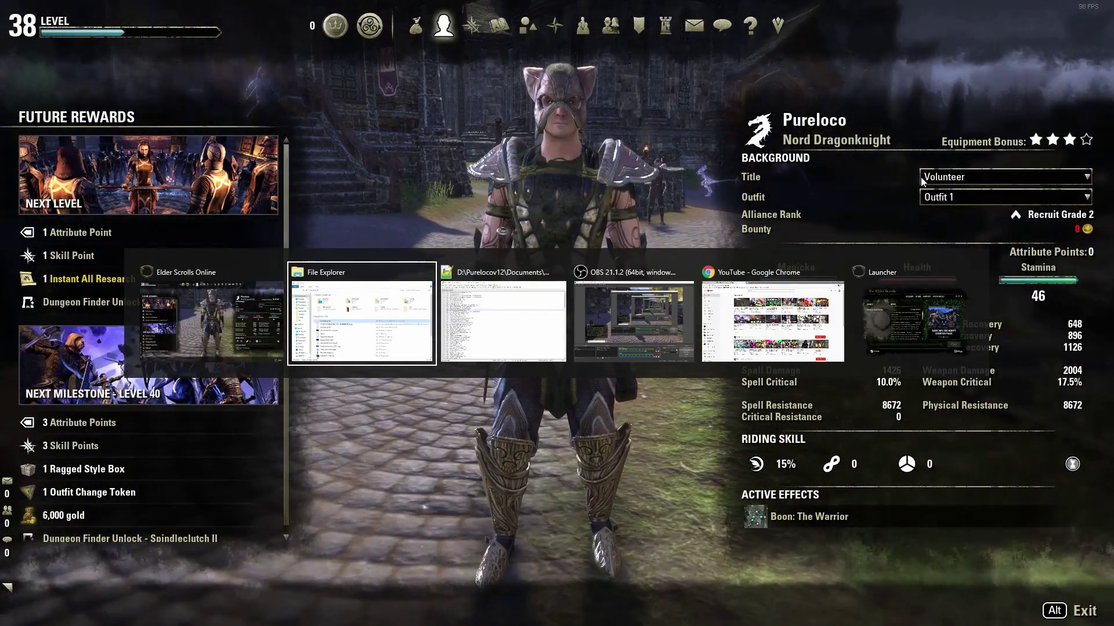
pyautogui.press('Tab')
pyautogui.press('Tab')
pyautogui.scroll(5, 462, 290)
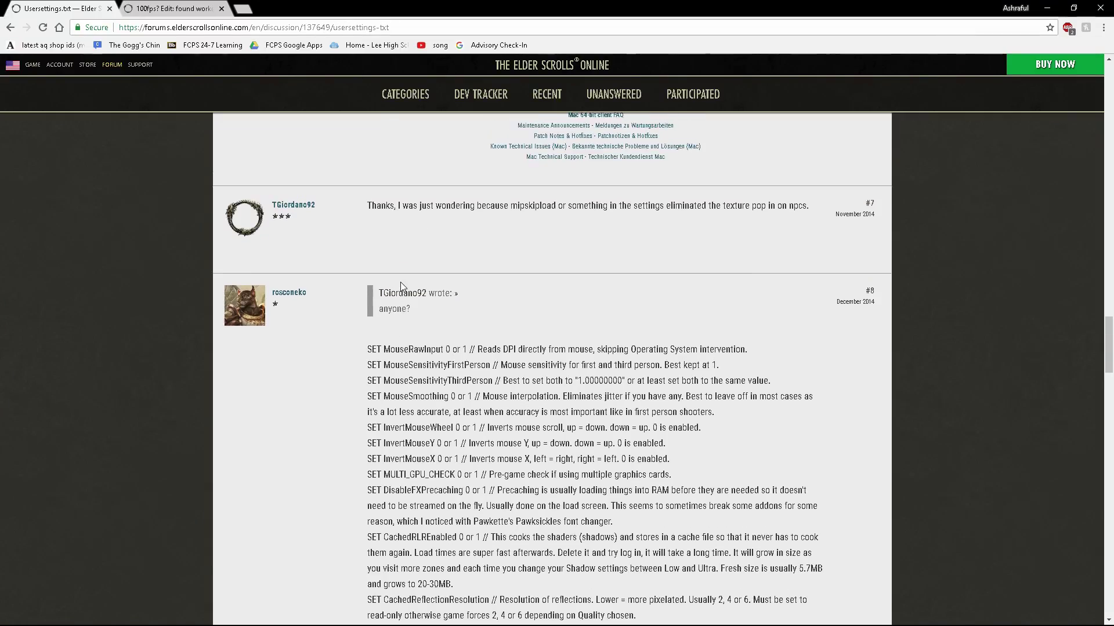
pyautogui.scroll(-4, 408, 287)
pyautogui.scroll(7, 401, 284)
pyautogui.scroll(-8, 390, 279)
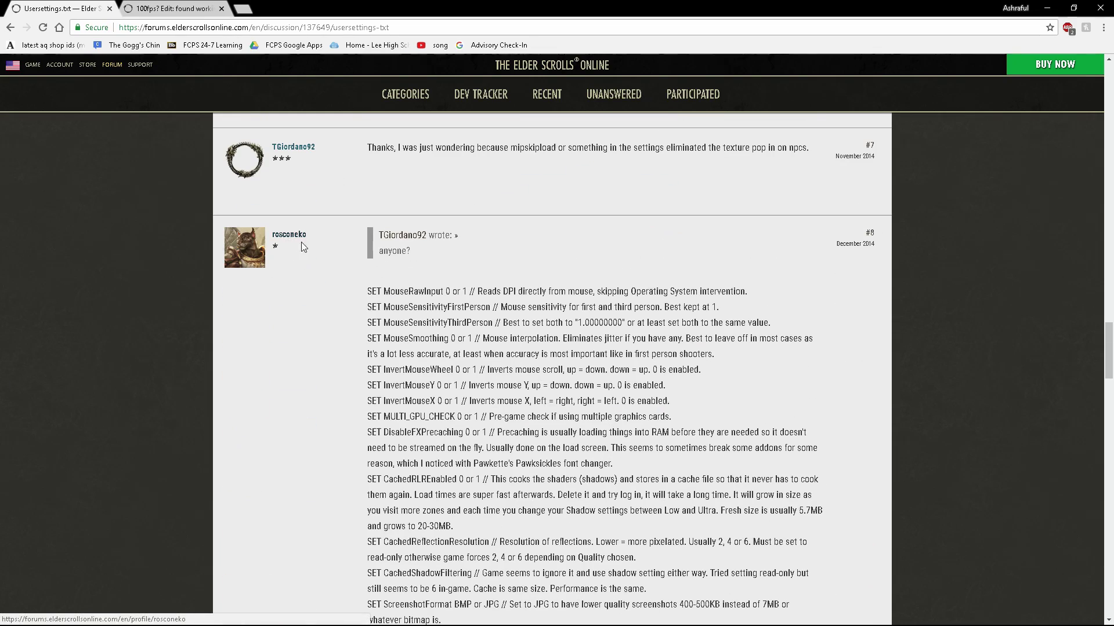
# Go to the forum thread on the 100fps cap workaround and examine the SET MinFrameTime.2 values for 120FPS and 144FPS
pyautogui.hotkey('ctrl', 'Tab')
pyautogui.scroll(4, 312, 283)
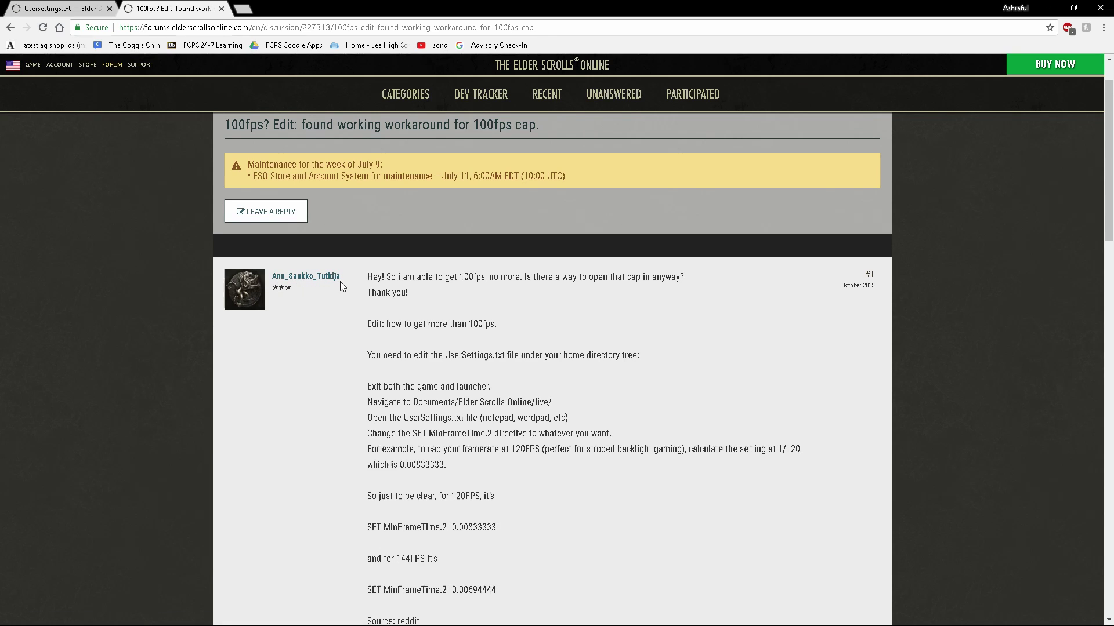
pyautogui.scroll(-3, 437, 336)
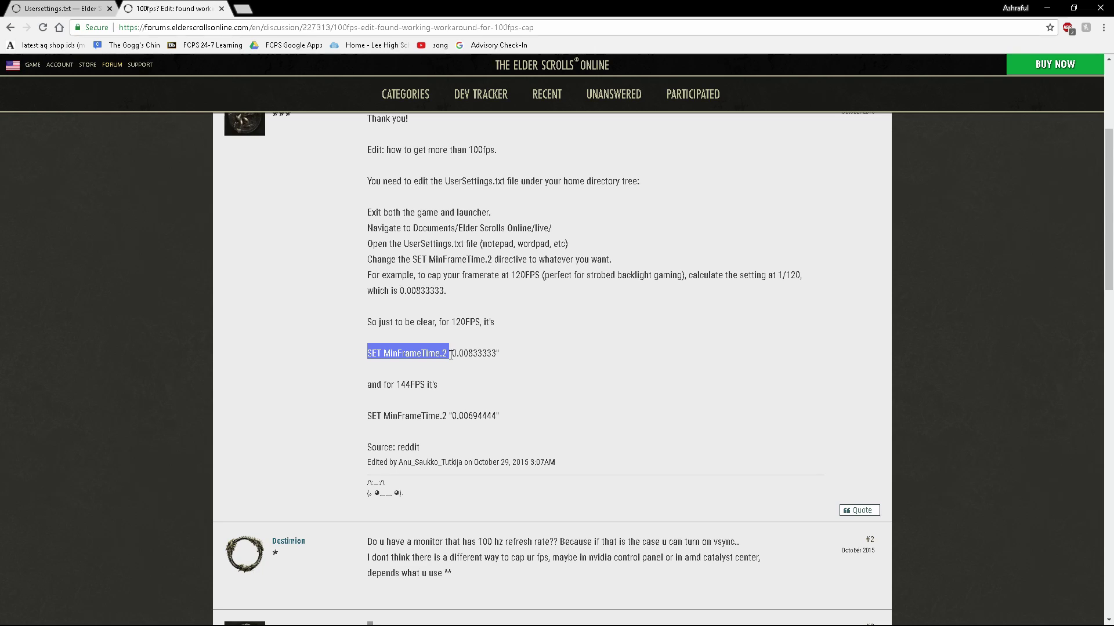
pyautogui.moveTo(453, 355); pyautogui.dragTo(501, 355)
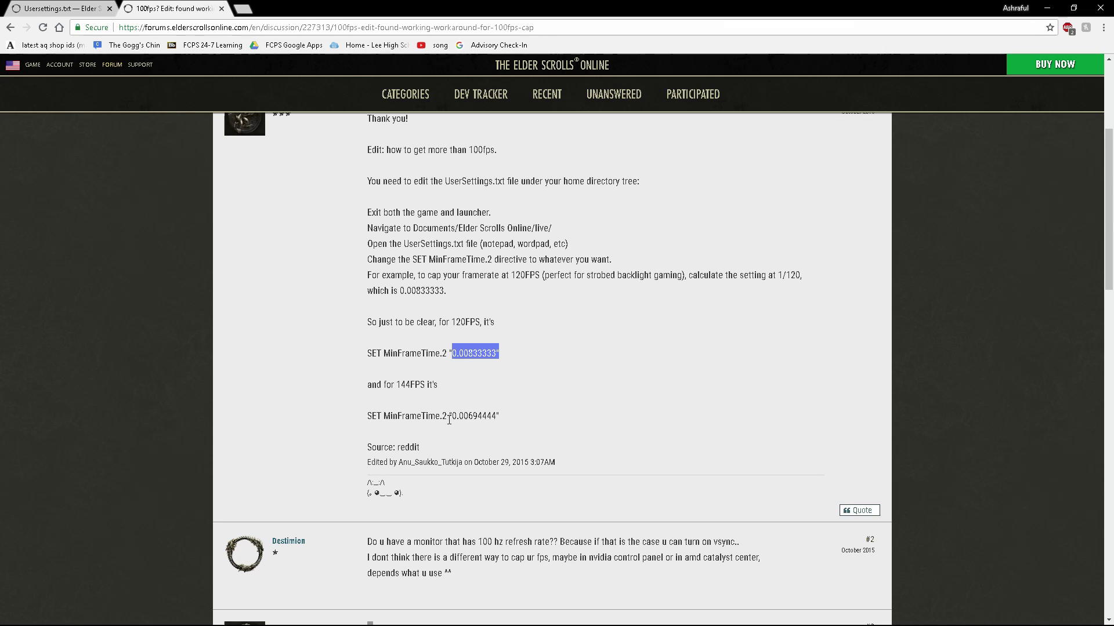
pyautogui.moveTo(456, 416); pyautogui.dragTo(499, 419)
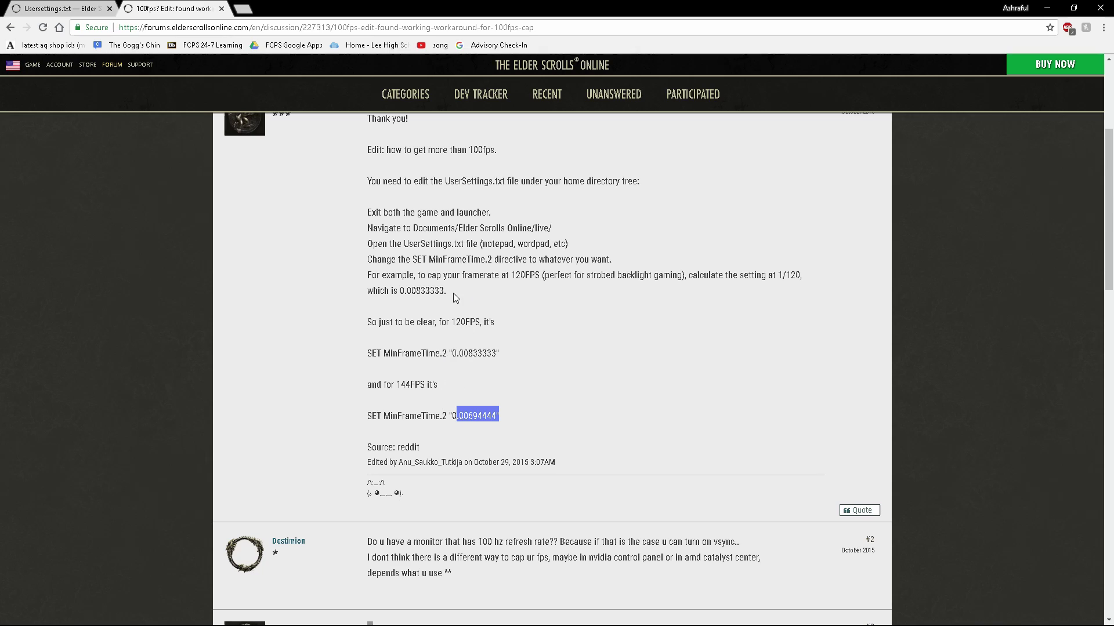
pyautogui.click(467, 323)
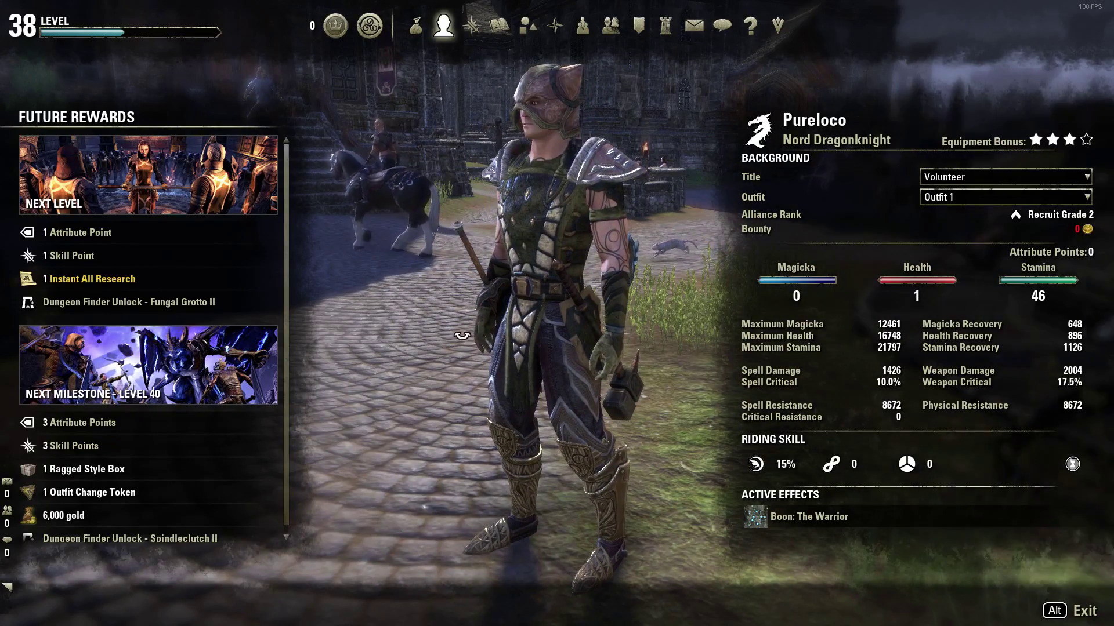
# Leave the character screen in The Elder Scrolls Online and open the game menu
pyautogui.press('alt')
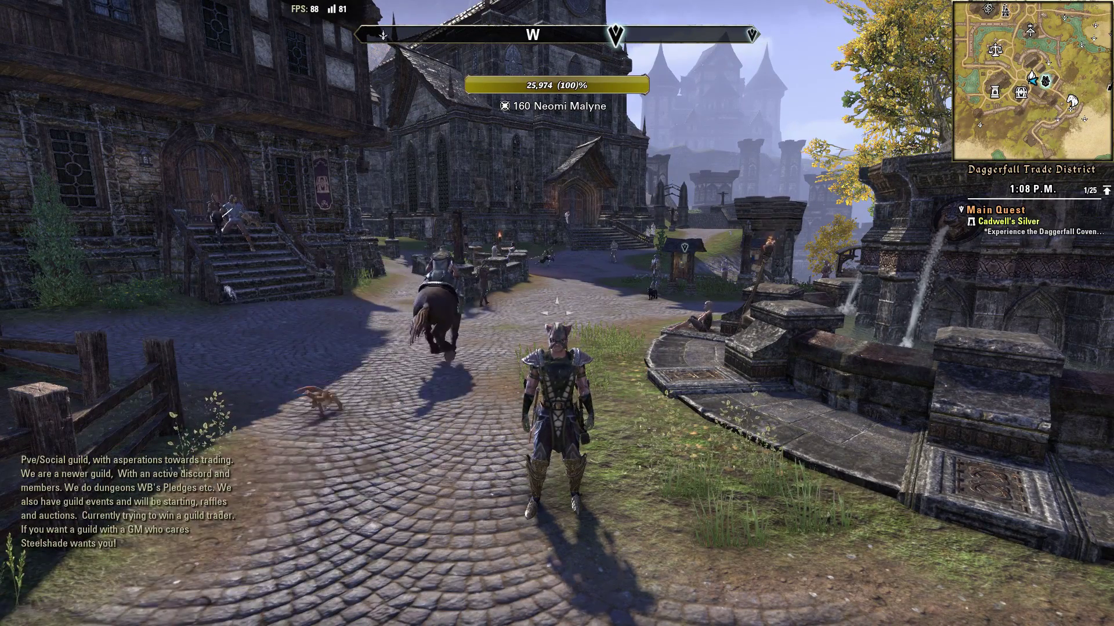
pyautogui.press('Escape')
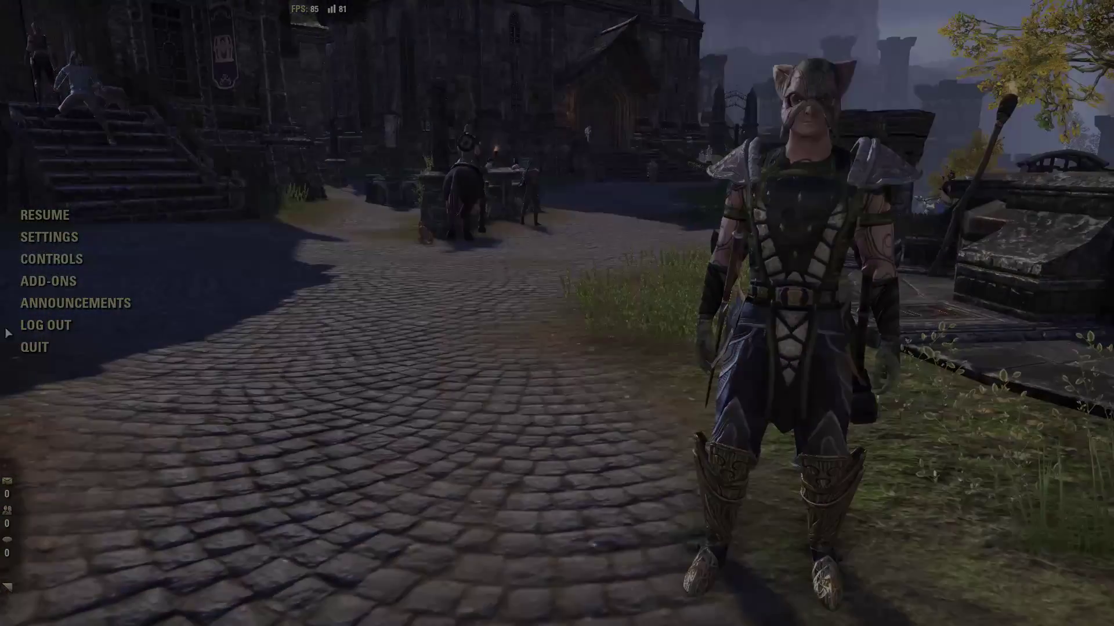